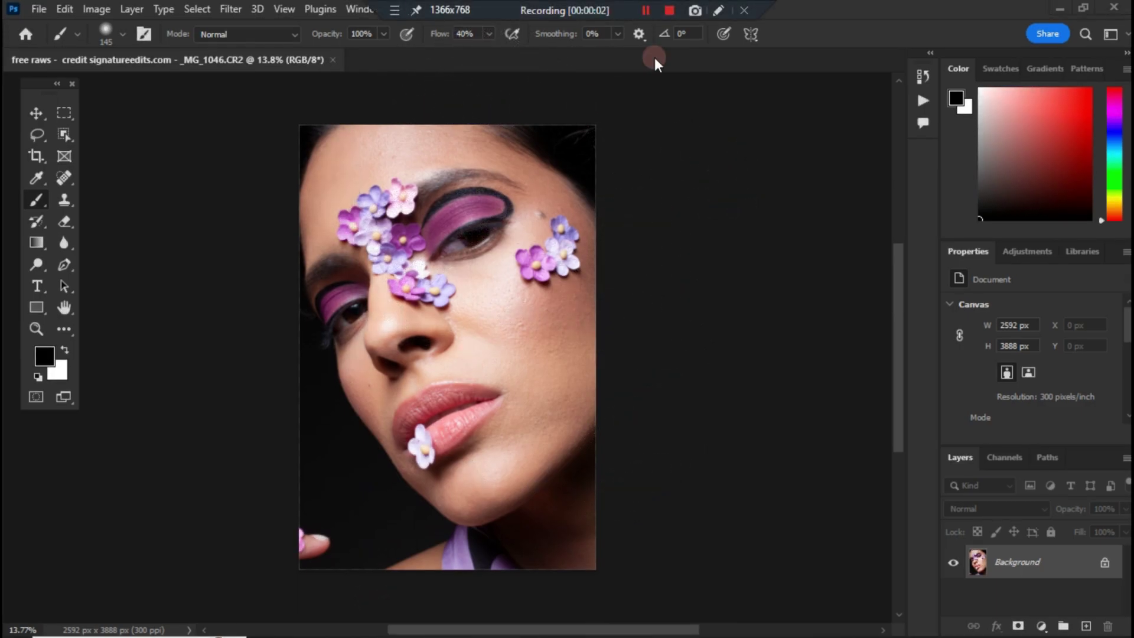
Show the adjustment presets and enlarge the area available for the layer list
left_click(1042, 253)
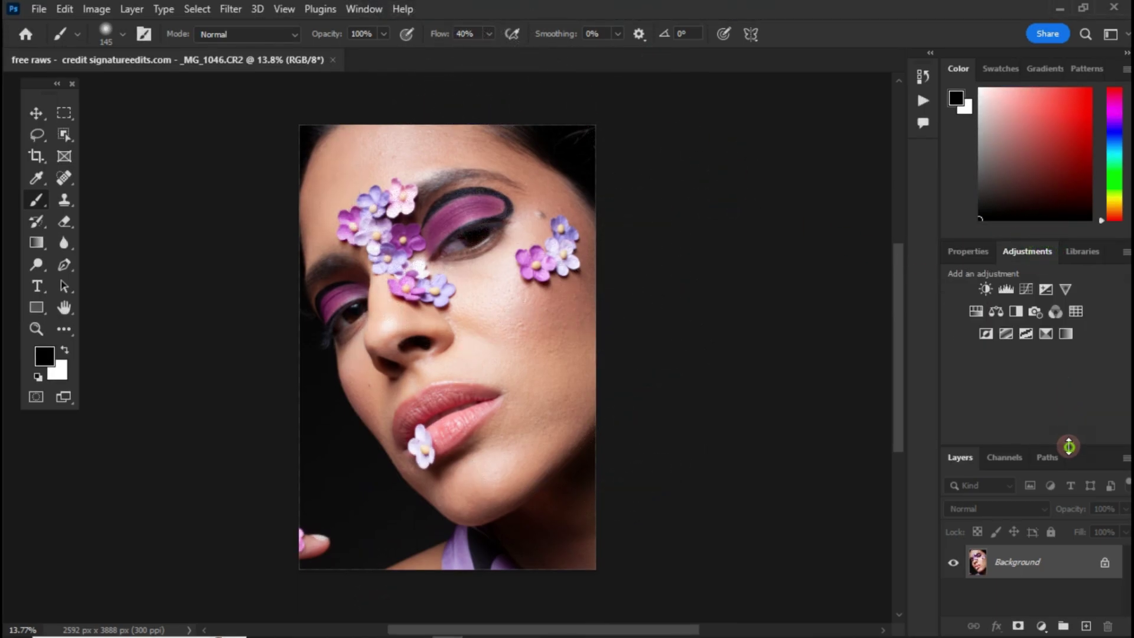
left_click_drag(1070, 447, 1063, 324)
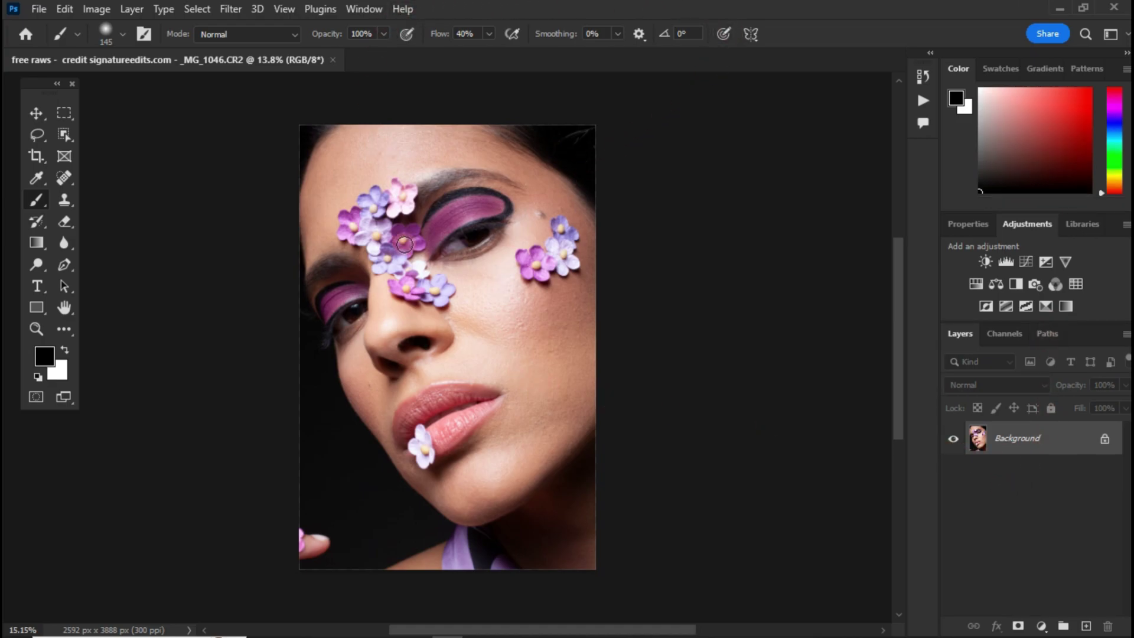
Examine the skin texture around the eyes, nose, cheek and lips of the portrait up close
scroll(404, 244, "up", 10)
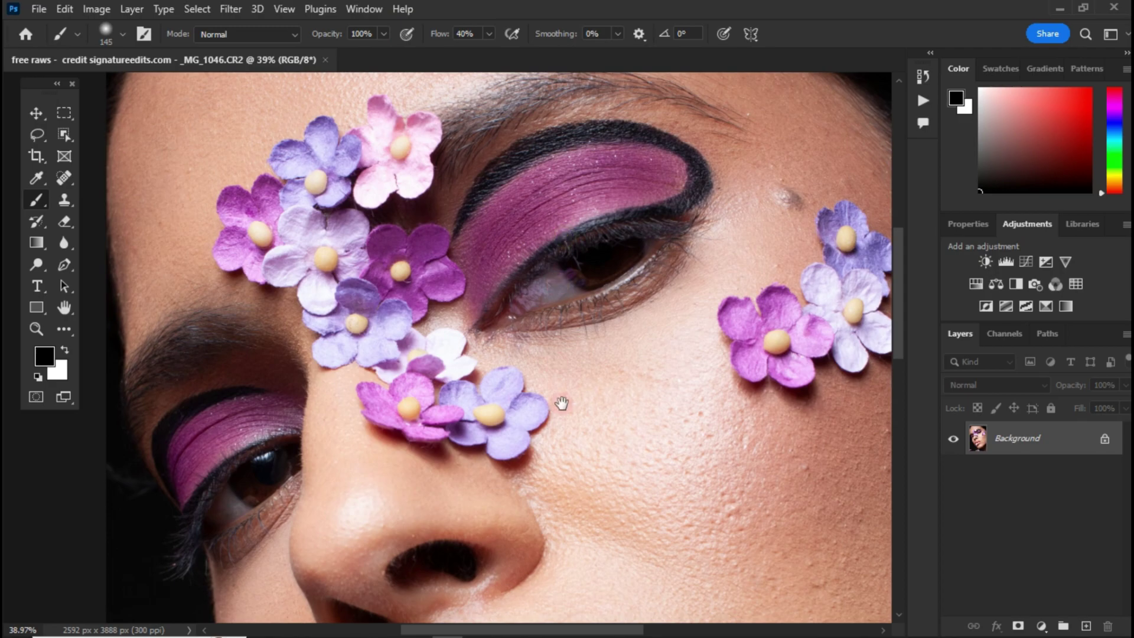
left_click_drag(562, 404, 548, 573)
left_click_drag(758, 417, 632, 190)
left_click_drag(684, 565, 653, 436)
scroll(633, 384, "down", 5)
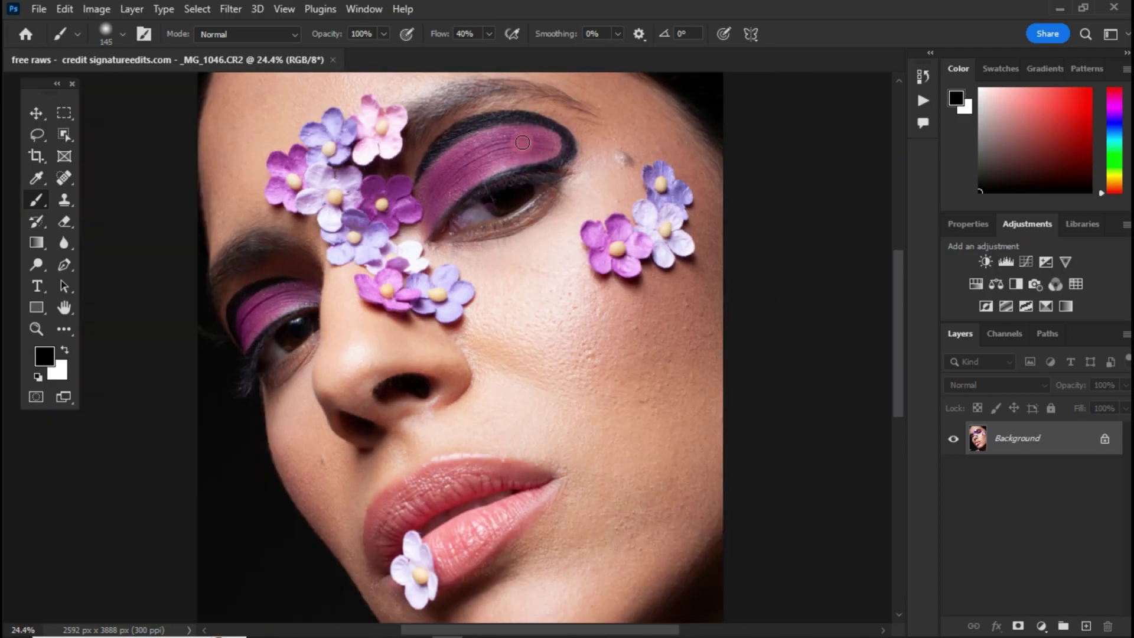
scroll(522, 142, "down", 3)
Run the Airbrushing Skin action from the Photoshop tricks retouching set, dismiss its message, and collapse the actions list
left_click(384, 9)
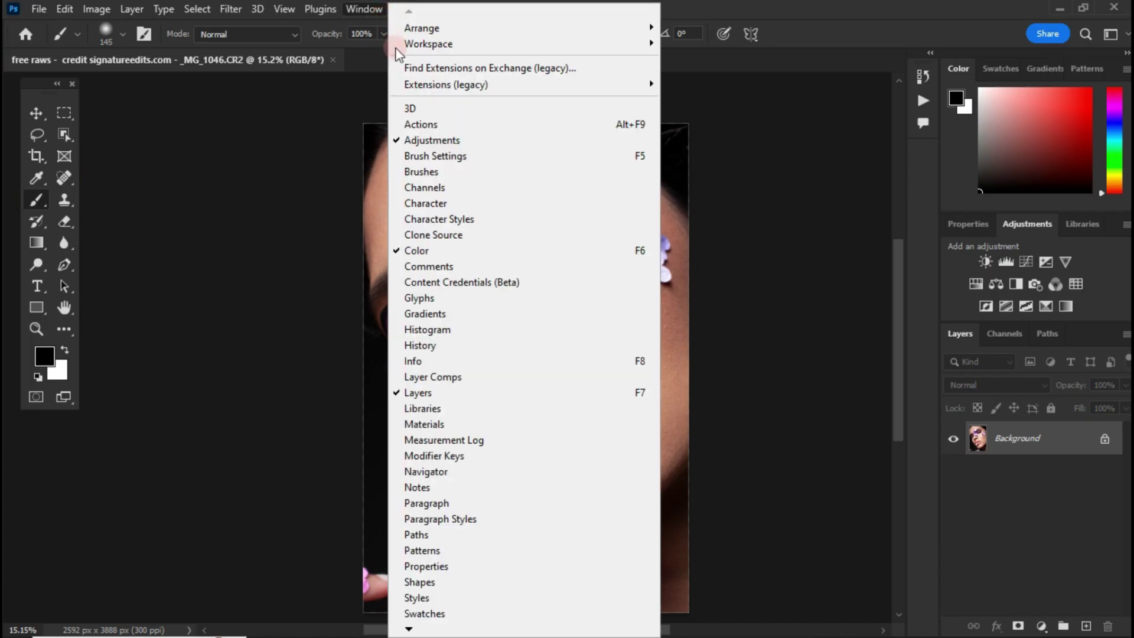
left_click(475, 124)
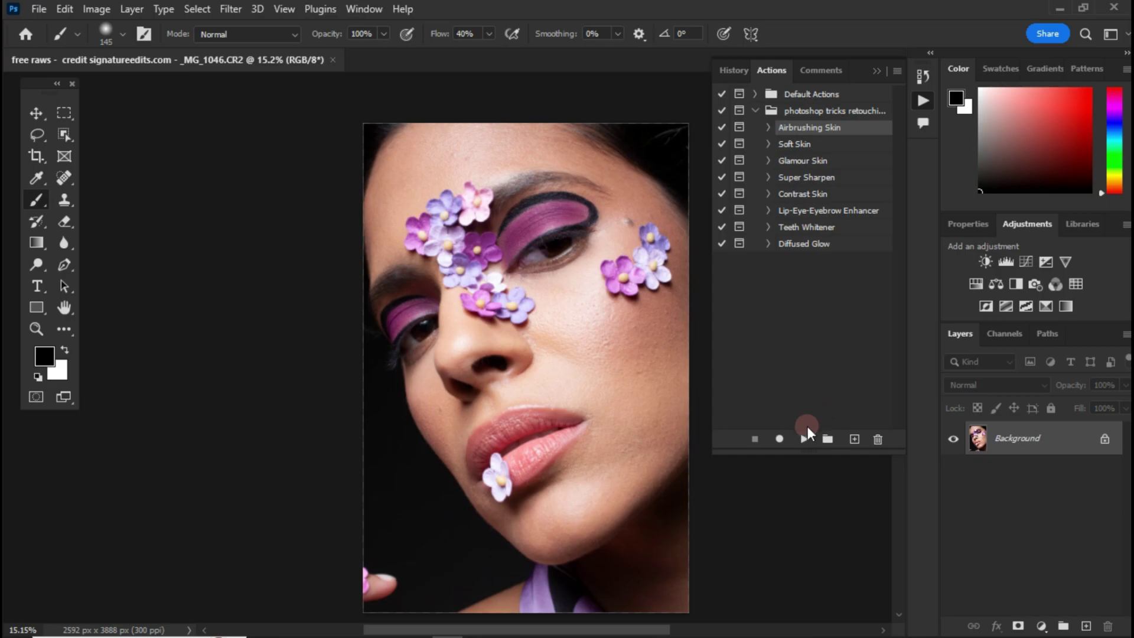
left_click(804, 438)
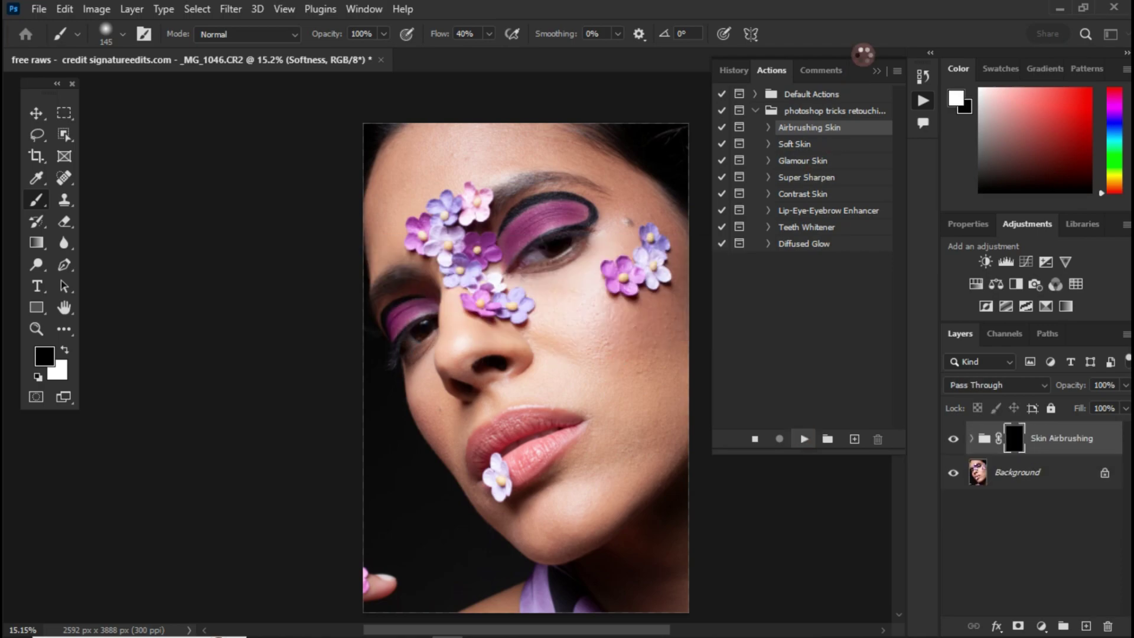
left_click(601, 263)
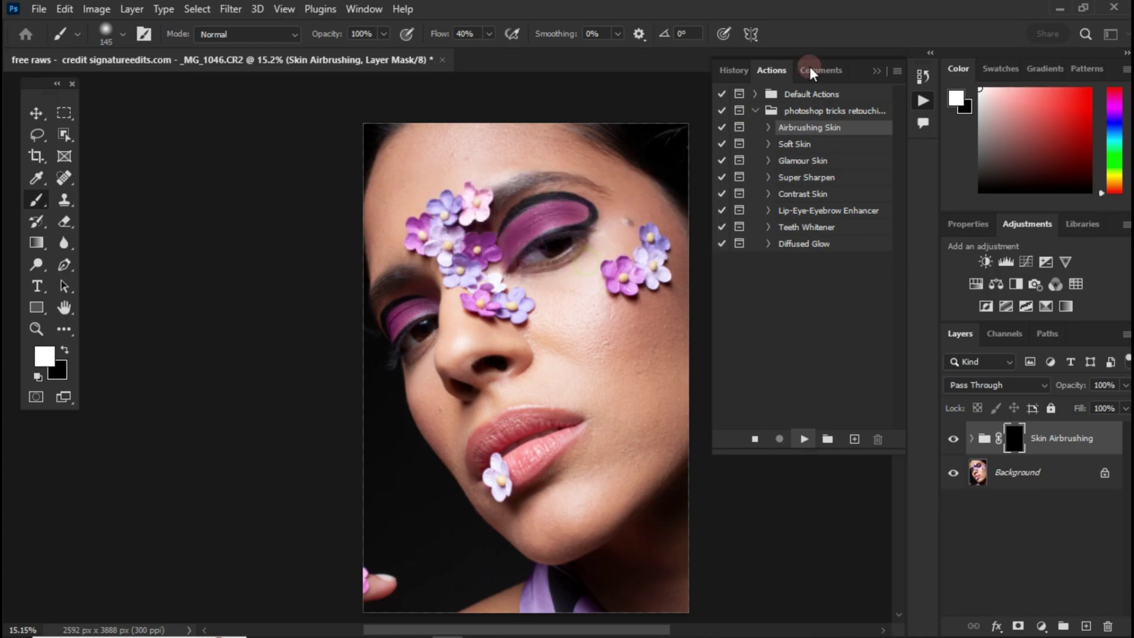
left_click(881, 69)
Set up the Brush tool with 40% flow and the Soft Round tip
left_click(38, 201)
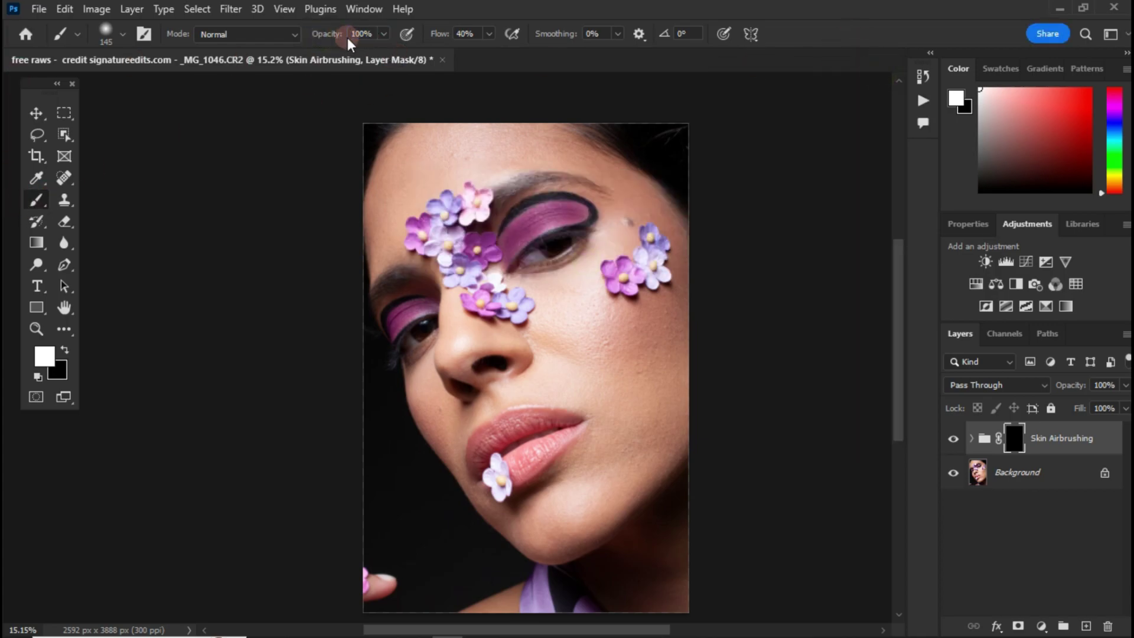
left_click(465, 34)
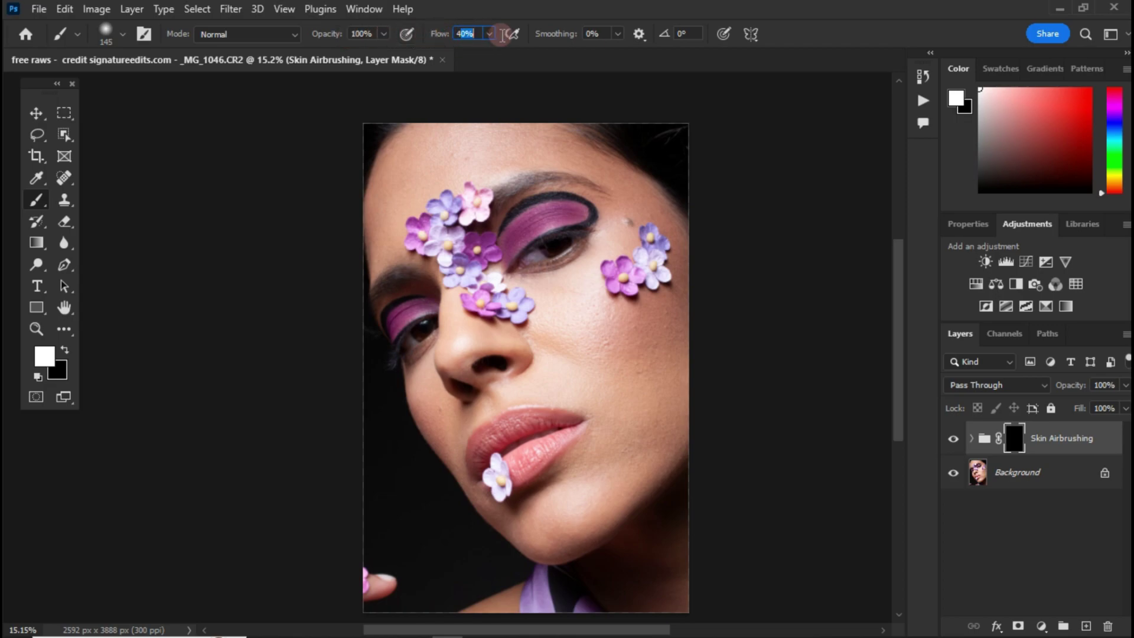
left_click(788, 40)
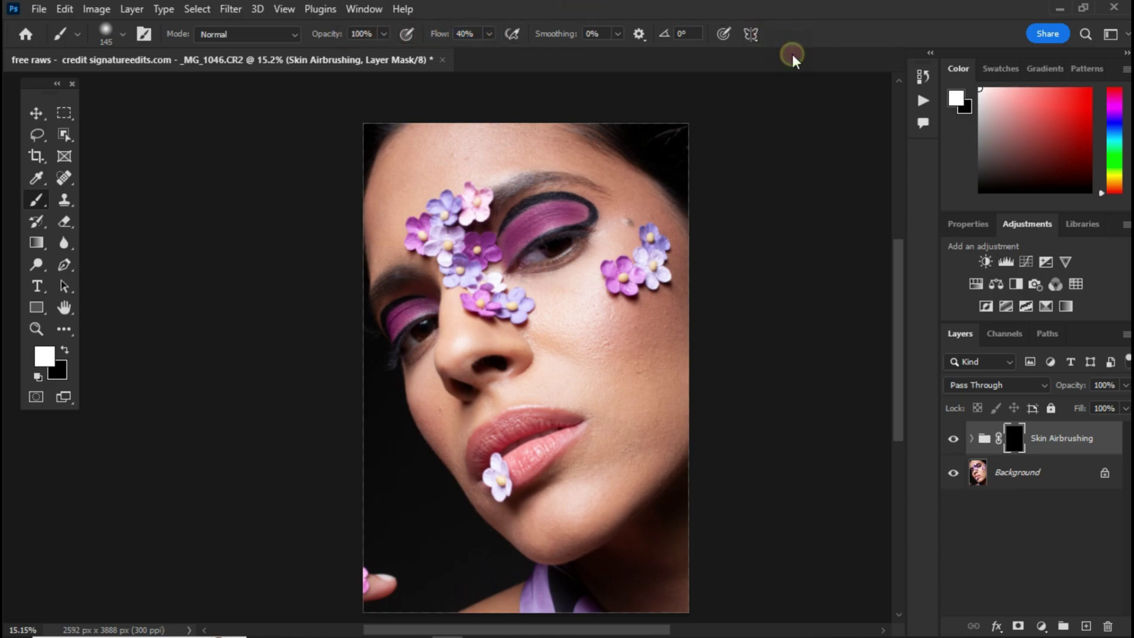
right_click(569, 332)
left_click(635, 512)
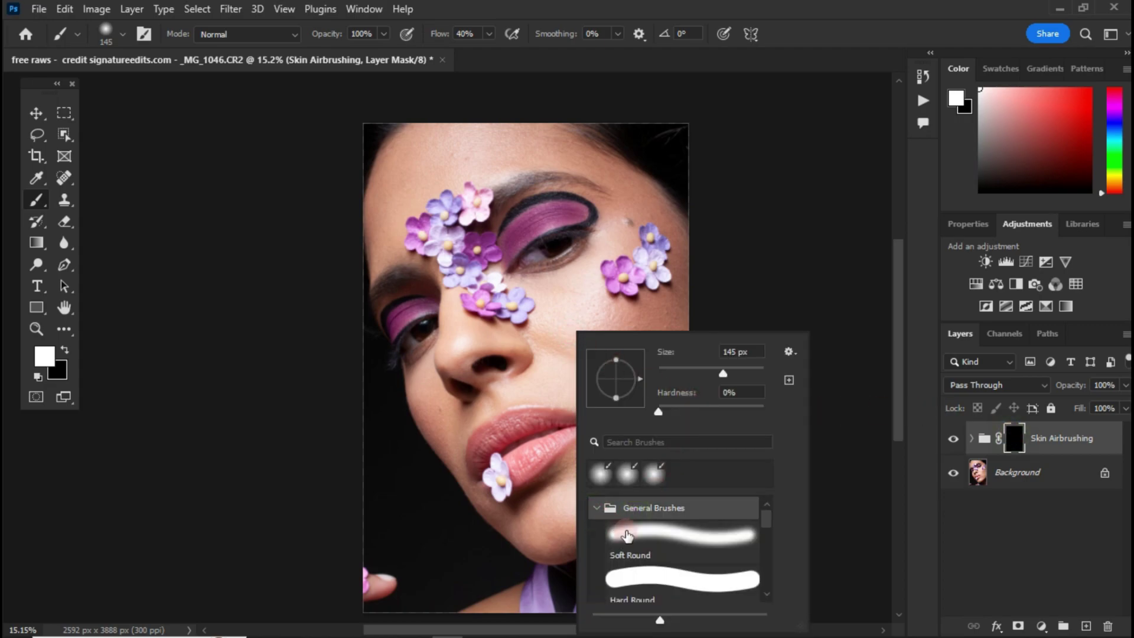
left_click(628, 535)
left_click(857, 2)
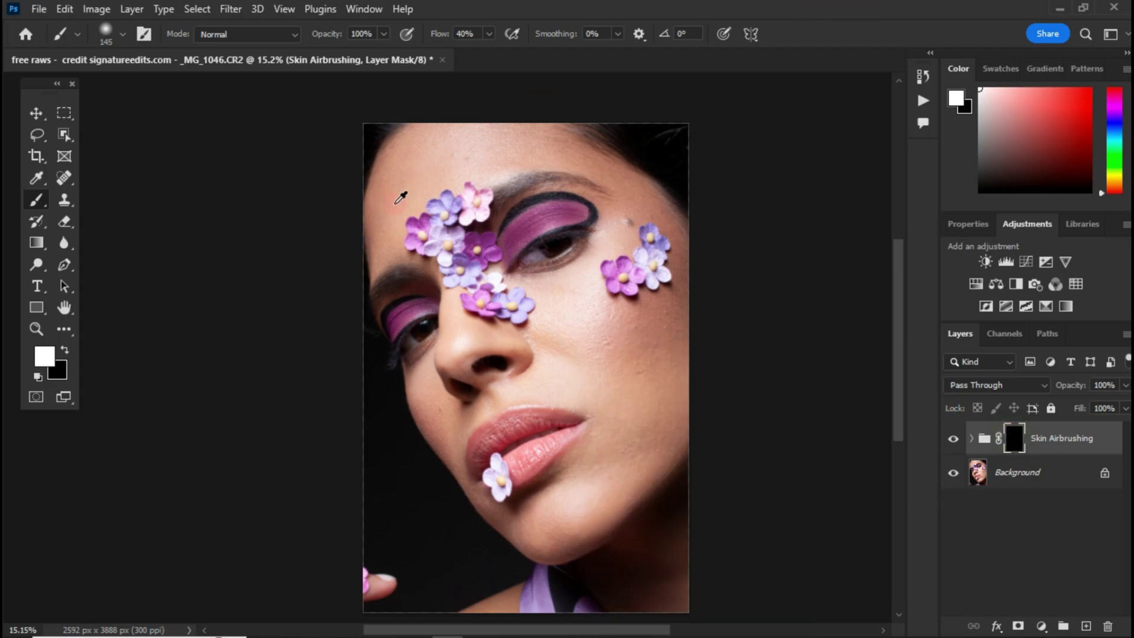
Paint white on the Skin Airbrushing mask over the forehead beside the flowers, reducing the brush to 54 px for the tight gaps
scroll(401, 198, "up", 5)
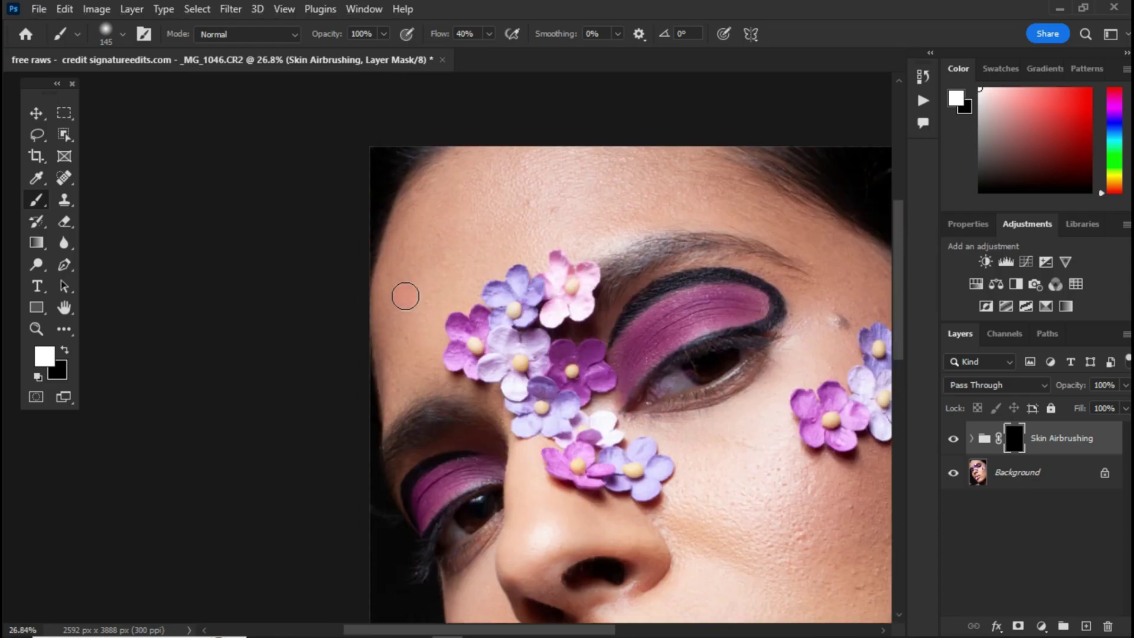
scroll(418, 273, "up", 3)
right_click(522, 190)
left_click(516, 196)
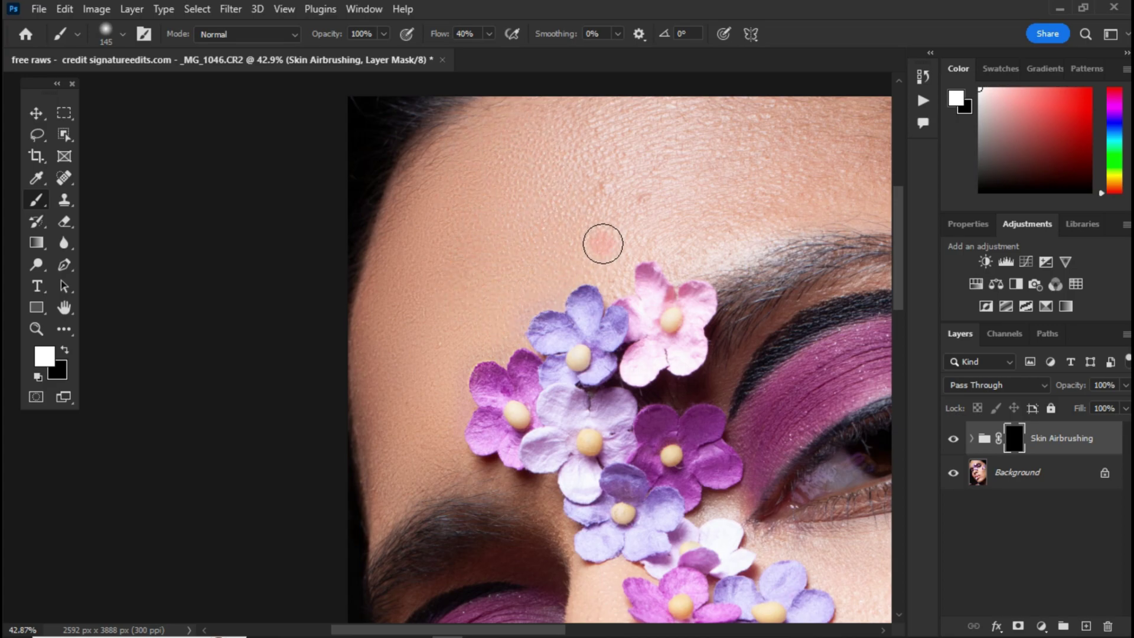
scroll(605, 272, "up", 5)
left_click_drag(602, 273, 564, 269)
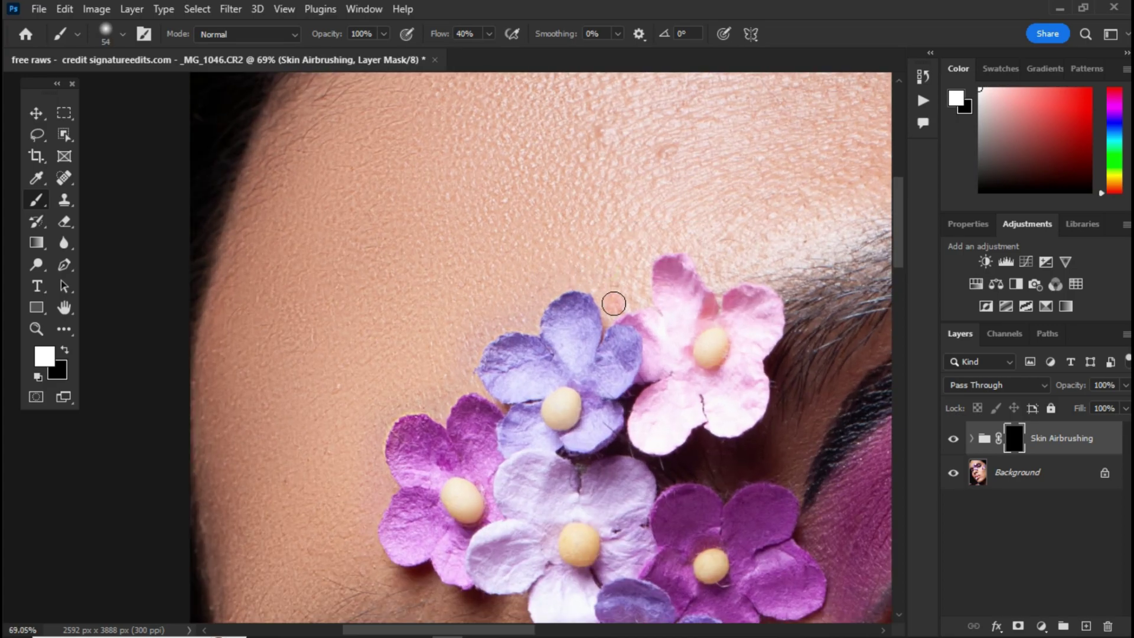
scroll(602, 216, "down", 4)
left_click_drag(602, 211, 622, 205)
left_click_drag(617, 178, 571, 180)
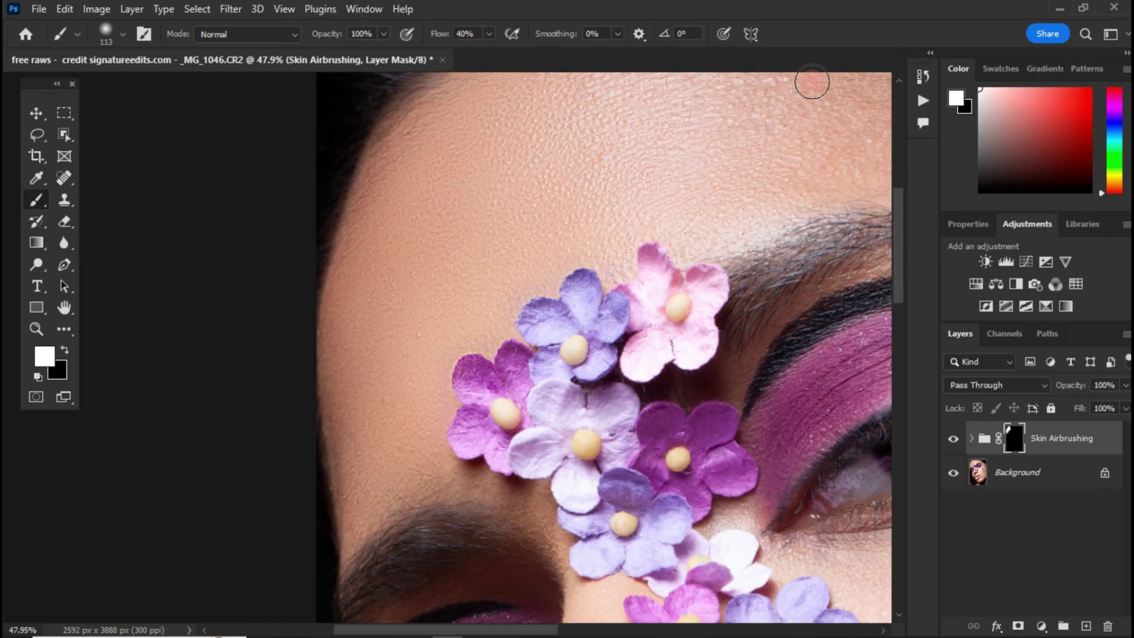
Paint the mask white over the upper forehead and the blemish at the temple with a 158 px brush
mouse_move(588, 94)
left_mouse_down()
mouse_move(650, 175)
mouse_move(628, 193)
left_mouse_up()
scroll(628, 193, "down", 1)
mouse_move(643, 130)
left_mouse_down()
mouse_move(370, 299)
mouse_move(362, 240)
left_mouse_up()
left_click_drag(473, 259, 489, 259)
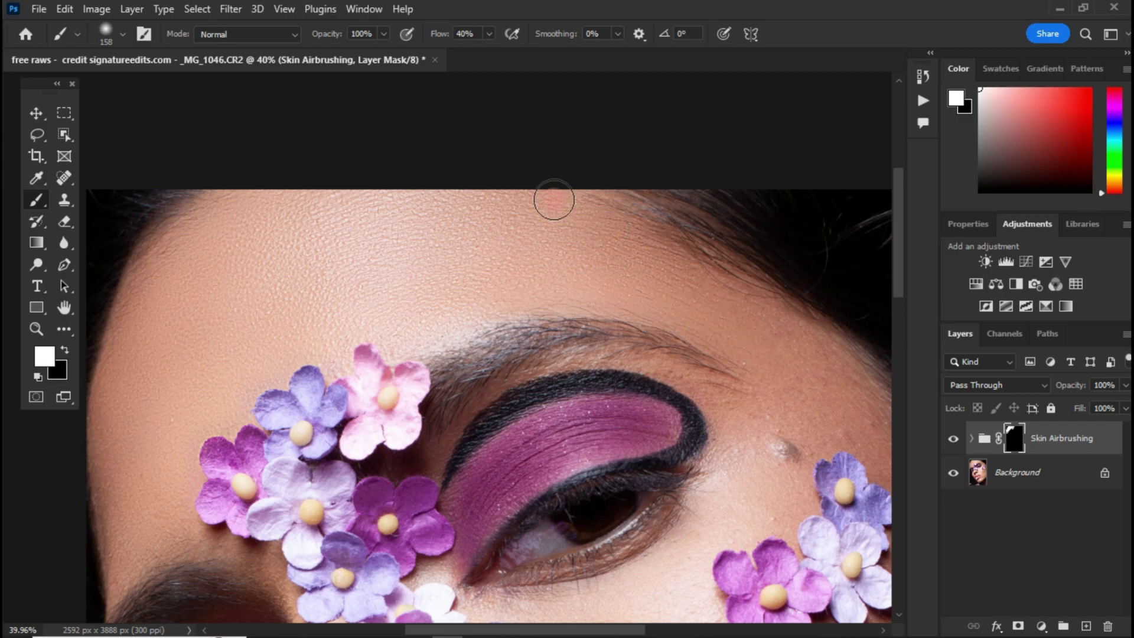
left_click(789, 450)
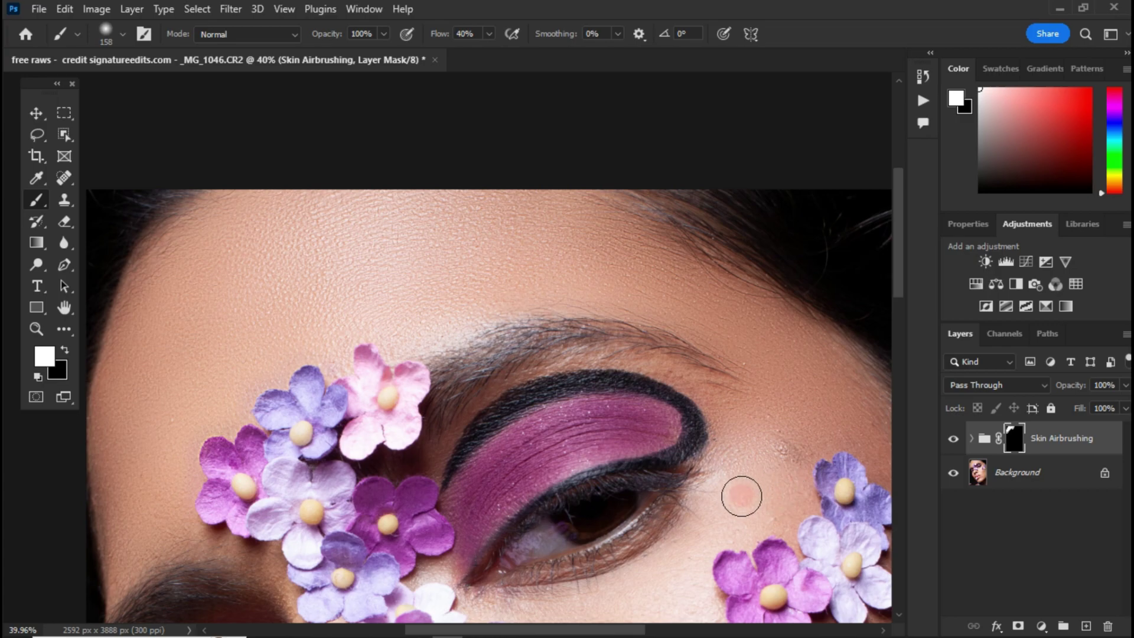
Paint the mask white around the cheek flowers with a 73 px brush and over the open cheek at 158 px
left_click_drag(716, 385, 586, 175)
left_click_drag(624, 281, 603, 282)
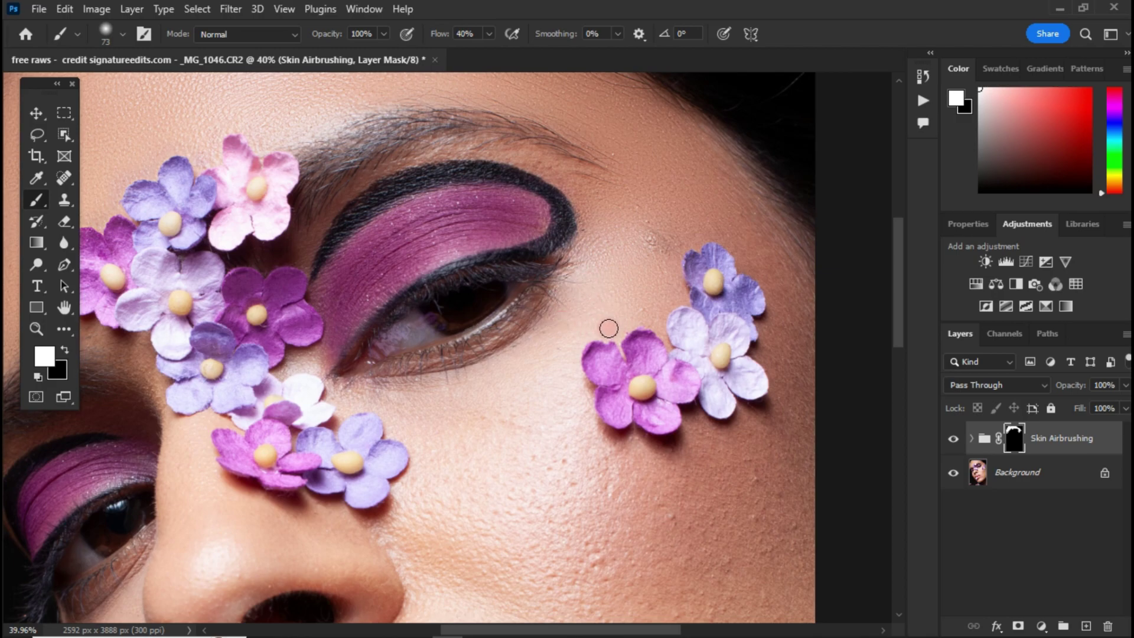
left_click_drag(527, 353, 547, 353)
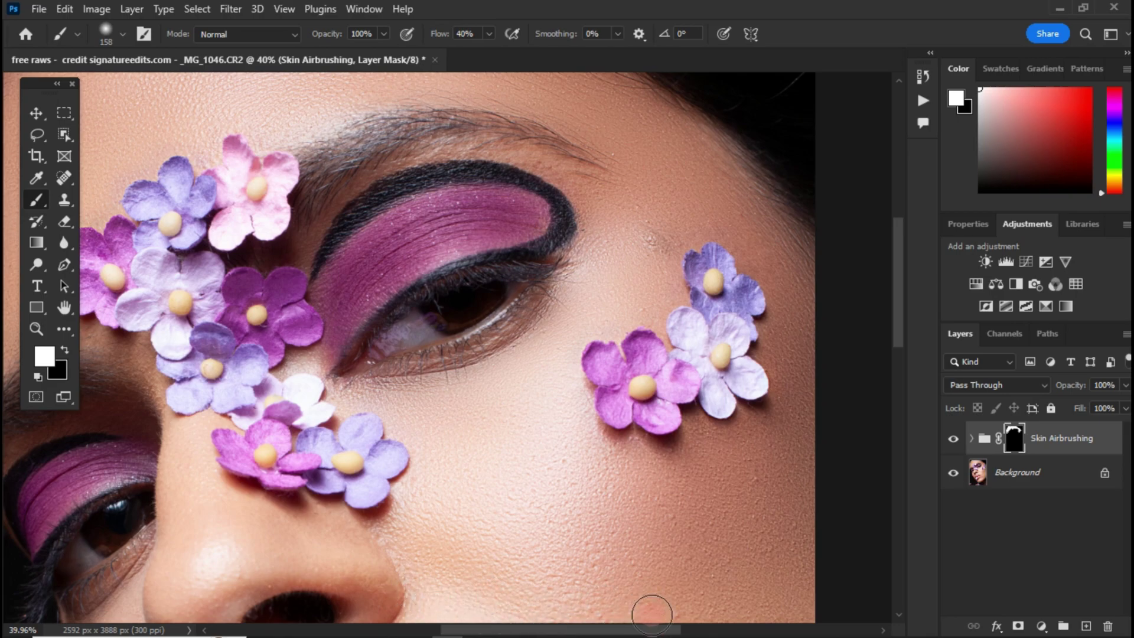
Paint the mask white over the lower cheek, the skin around the lips, the chin and the jawline
scroll(802, 625, "down", 5)
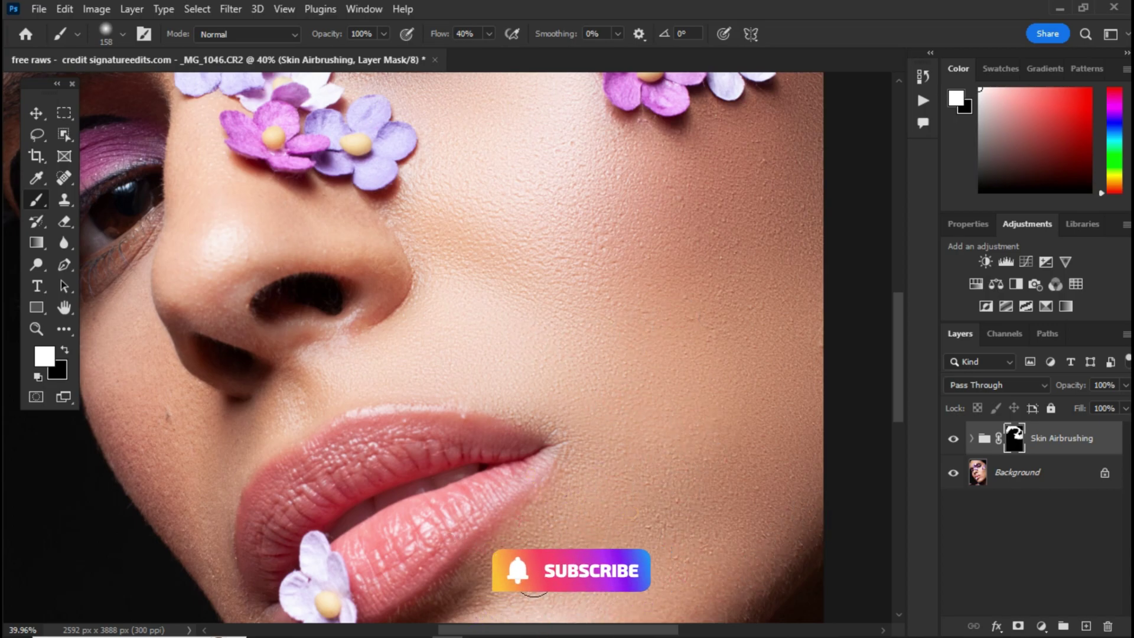
scroll(640, 354, "down", 4)
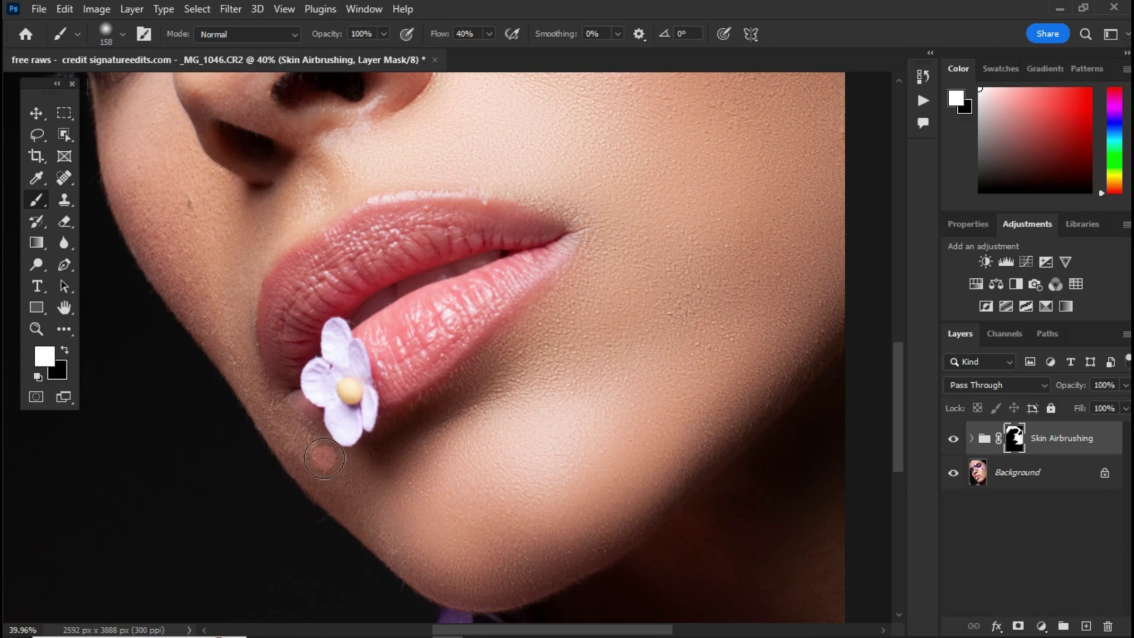
left_click_drag(435, 518, 404, 479)
key("space")
left_click_drag(519, 358, 667, 449)
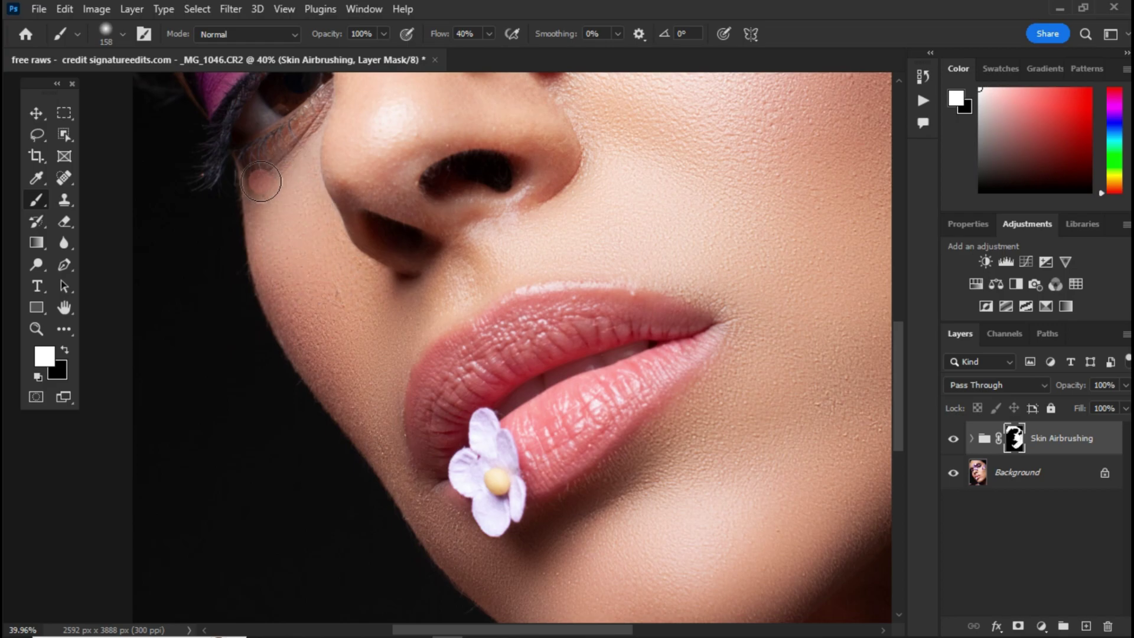
Paint the mask white over the nose and the skin near the shaded-side eye and eyebrow with a 128 px brush
key("space")
left_click_drag(566, 430, 619, 612)
key("bracketleft")
key("bracketleft")
key("bracketleft")
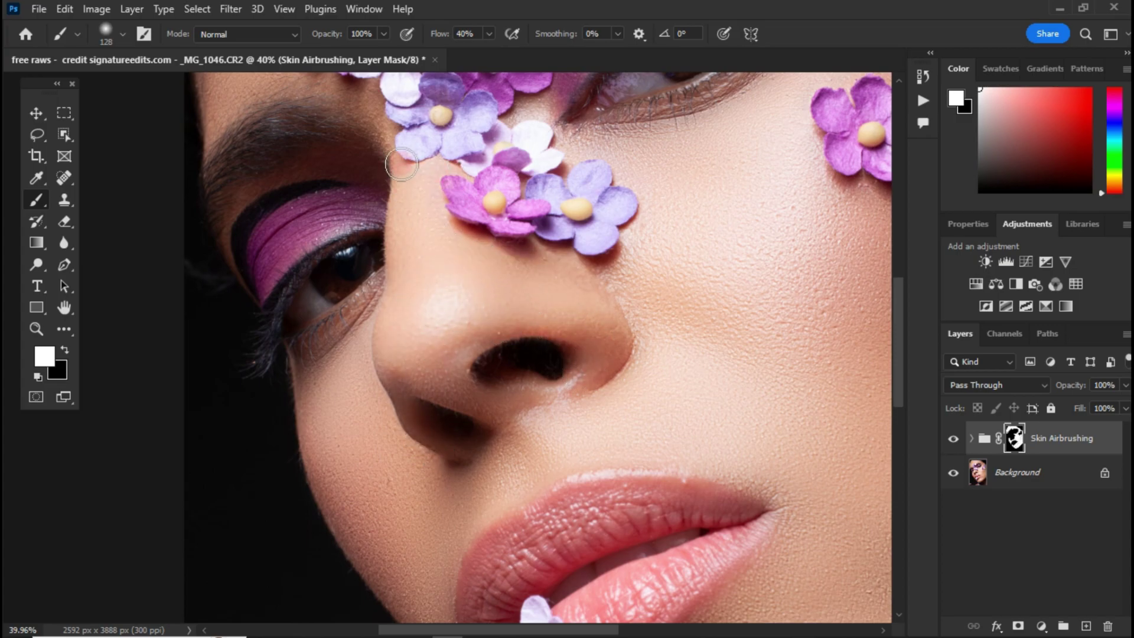
left_click_drag(483, 388, 521, 514)
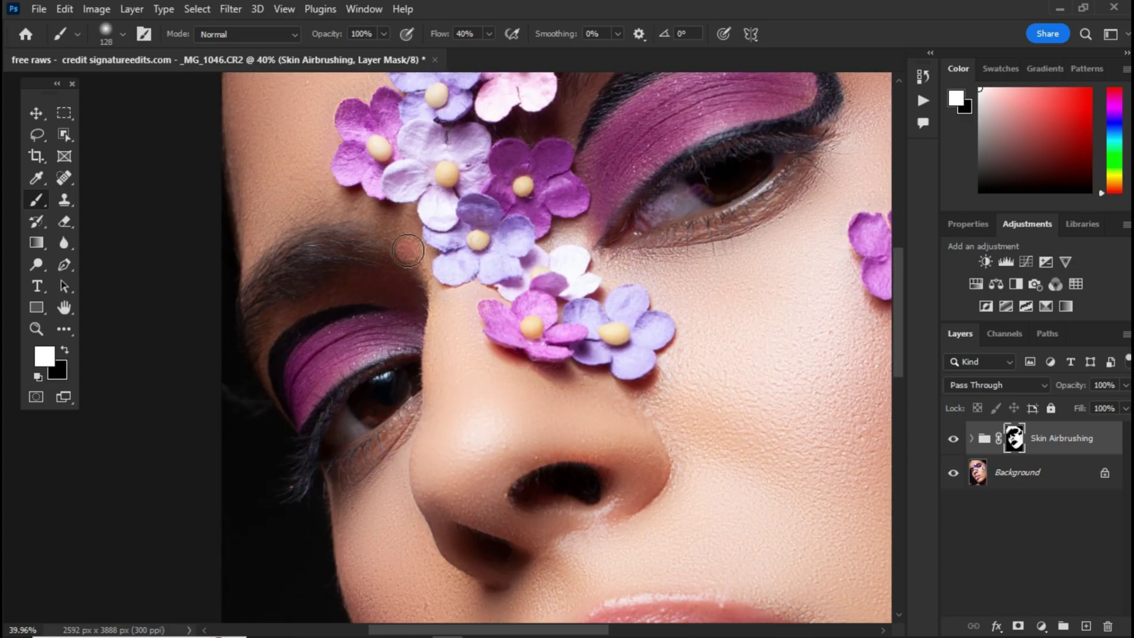
Paint the mask white over the shoulder skin, the underside of the jaw and the shadowed neck
scroll(265, 240, "down", 4)
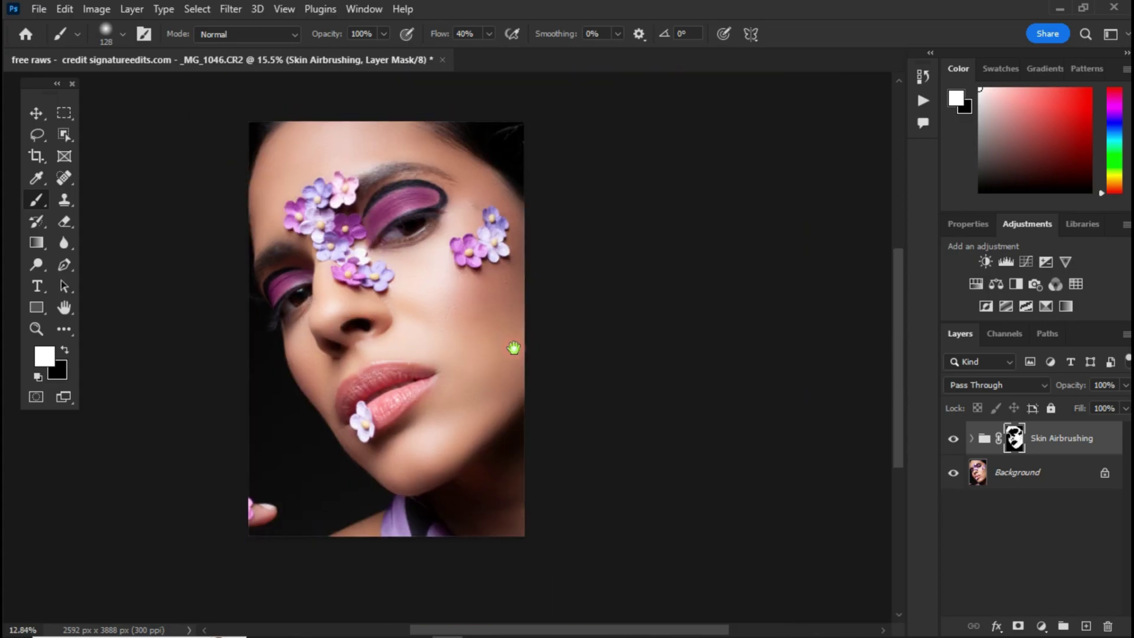
scroll(380, 411, "up", 5)
scroll(376, 429, "up", 2)
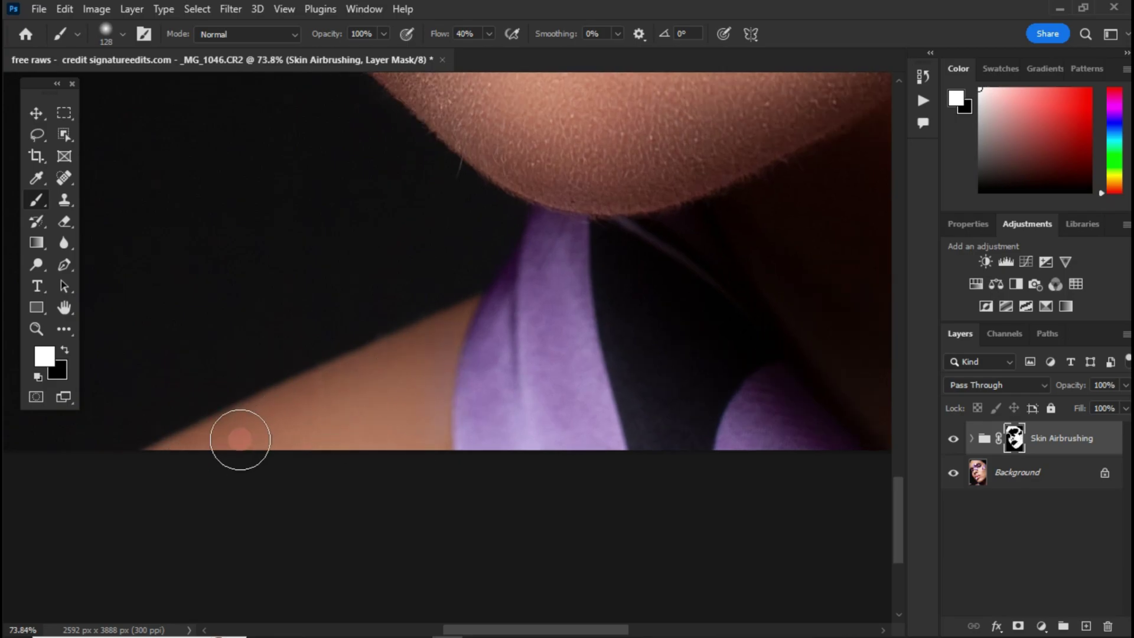
left_click_drag(536, 363, 211, 466)
left_click_drag(733, 94, 473, 235)
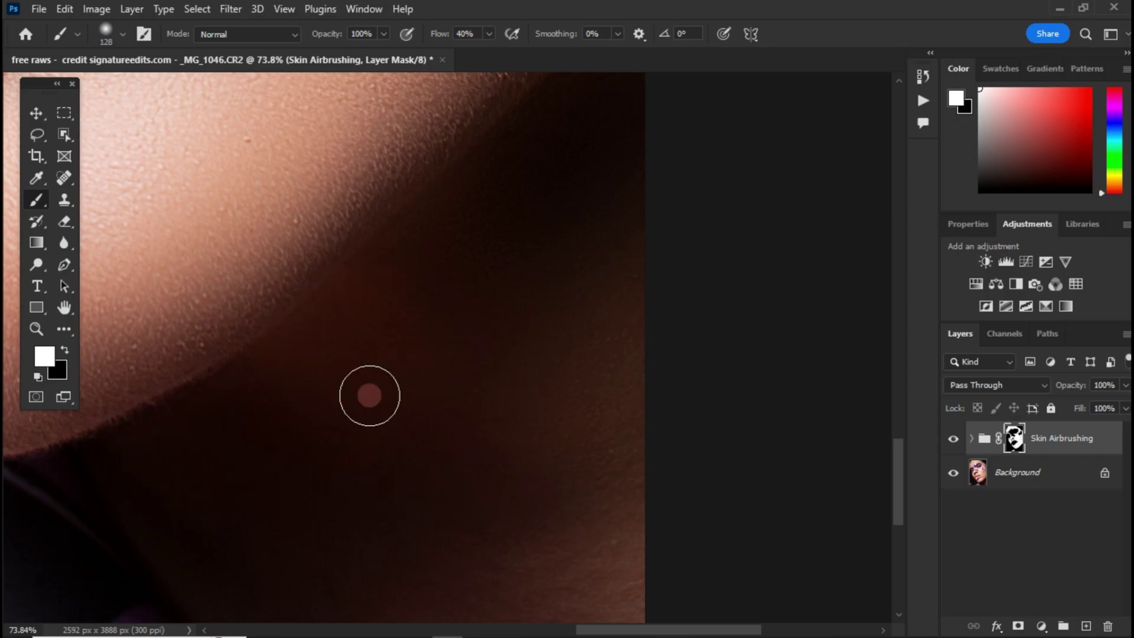
mouse_move(642, 412)
left_mouse_down()
mouse_move(633, 435)
mouse_move(465, 602)
left_mouse_up()
left_click_drag(638, 461, 800, 69)
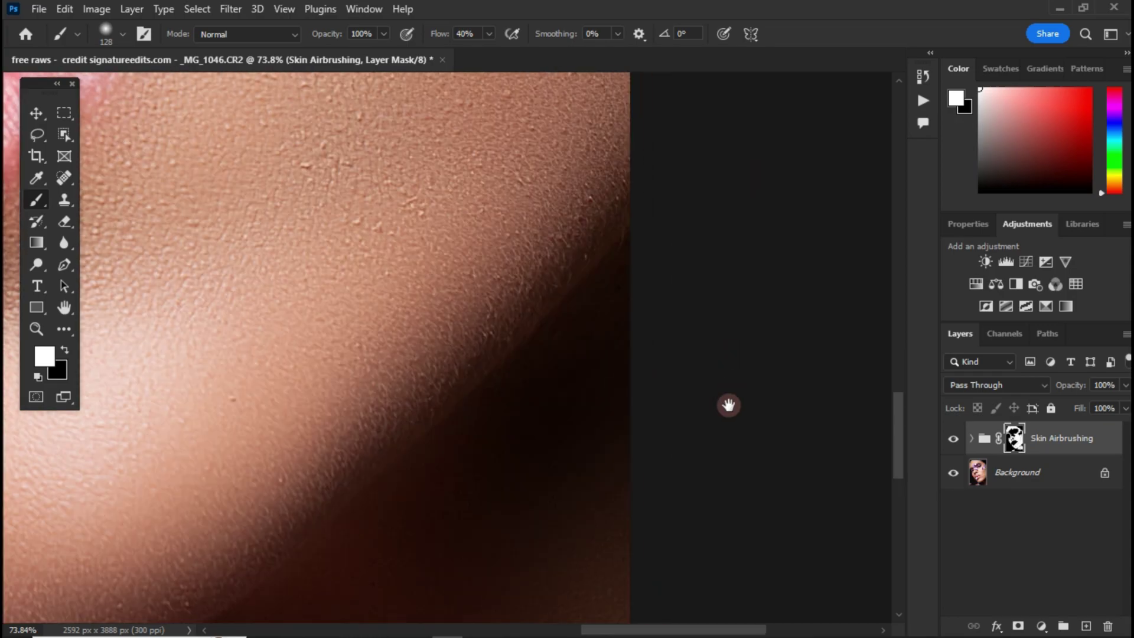
left_click_drag(723, 436, 877, 217)
left_click_drag(648, 295, 574, 134)
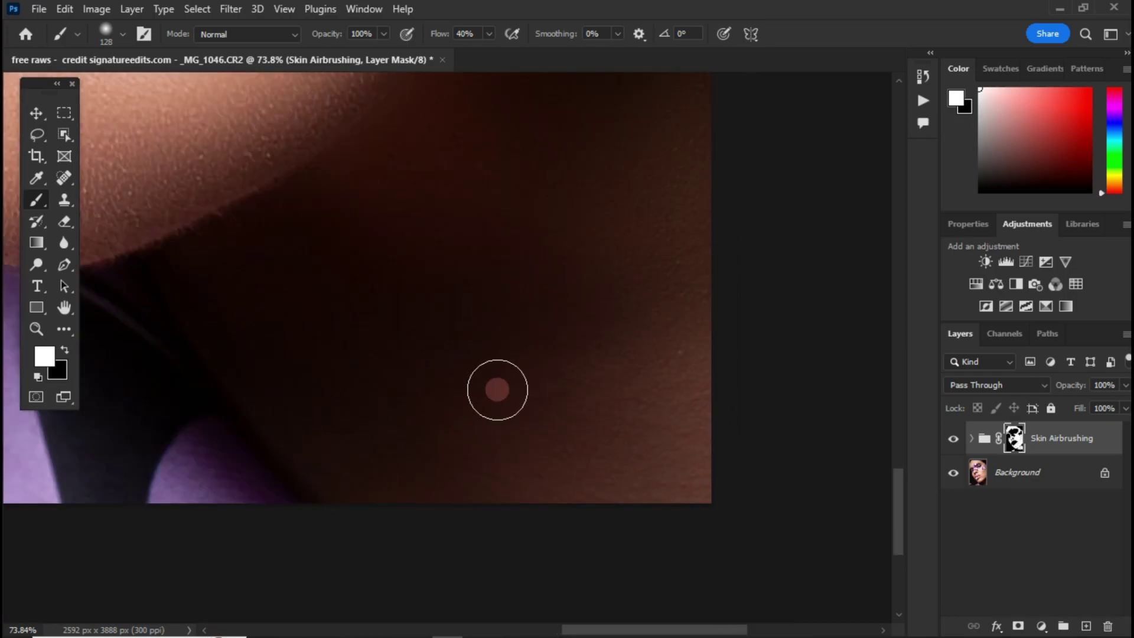
Display the Skin Airbrushing mask as a red overlay on the portrait
scroll(402, 324, "down", 15)
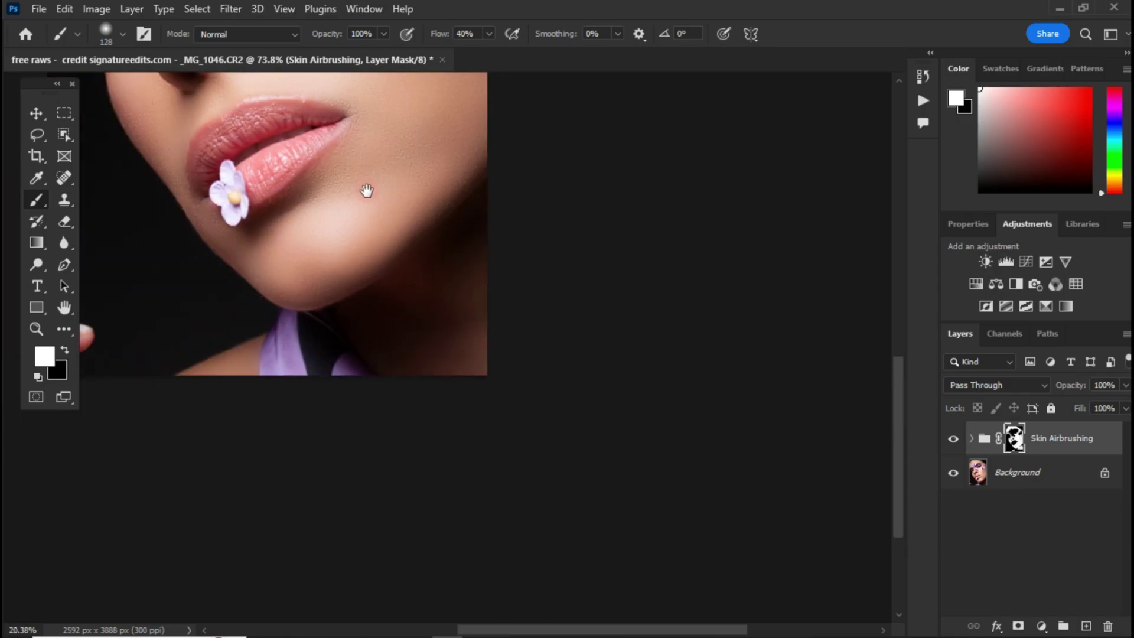
left_click_drag(422, 148, 526, 367)
scroll(524, 371, "up", 1)
left_click(1016, 440, "alt+shift")
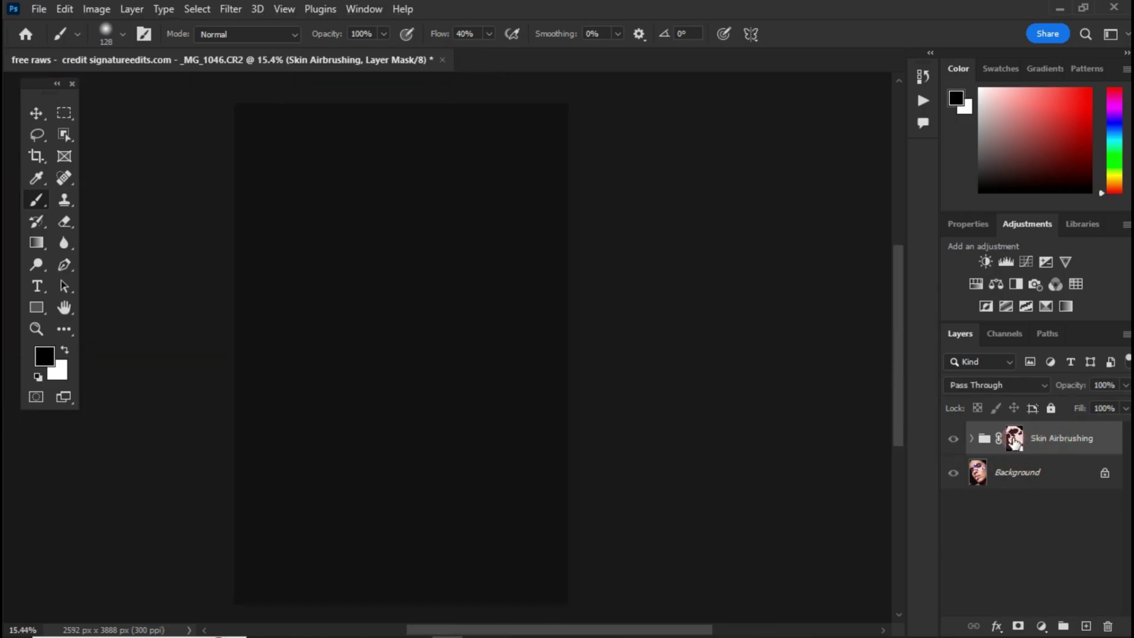
Fill the missed red patches on the forehead and above the eyebrow in the mask with a 90 px white brush
left_click_drag(300, 131, 385, 250)
scroll(385, 250, "up", 5)
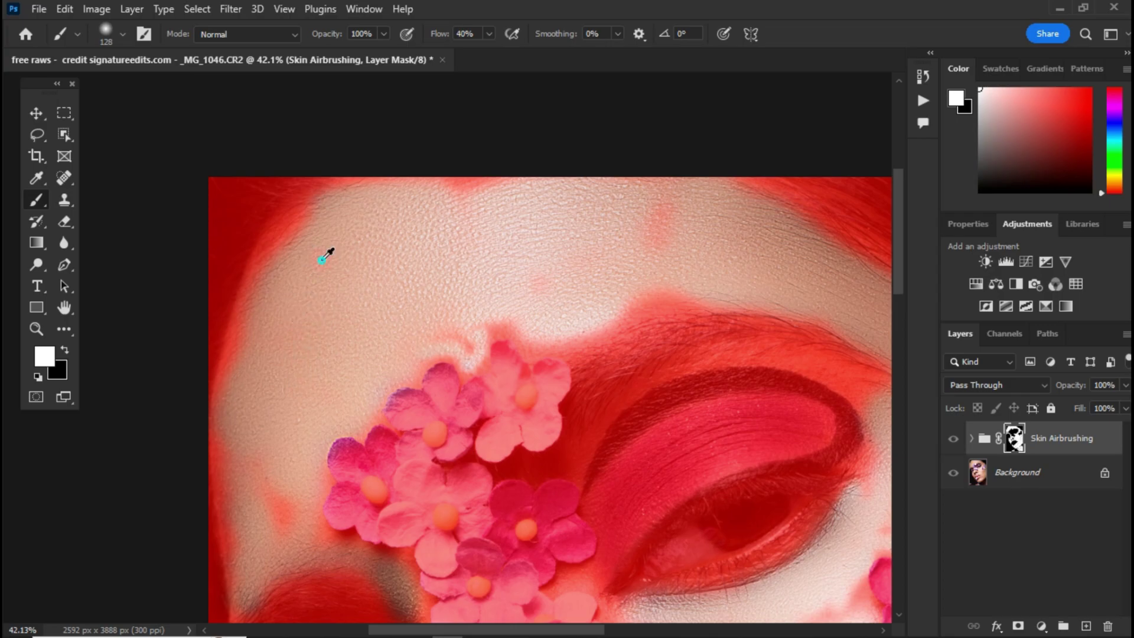
key("bracketleft")
key("bracketleft")
mouse_move(459, 338)
left_mouse_down()
mouse_move(506, 316)
mouse_move(531, 330)
mouse_move(691, 300)
left_mouse_up()
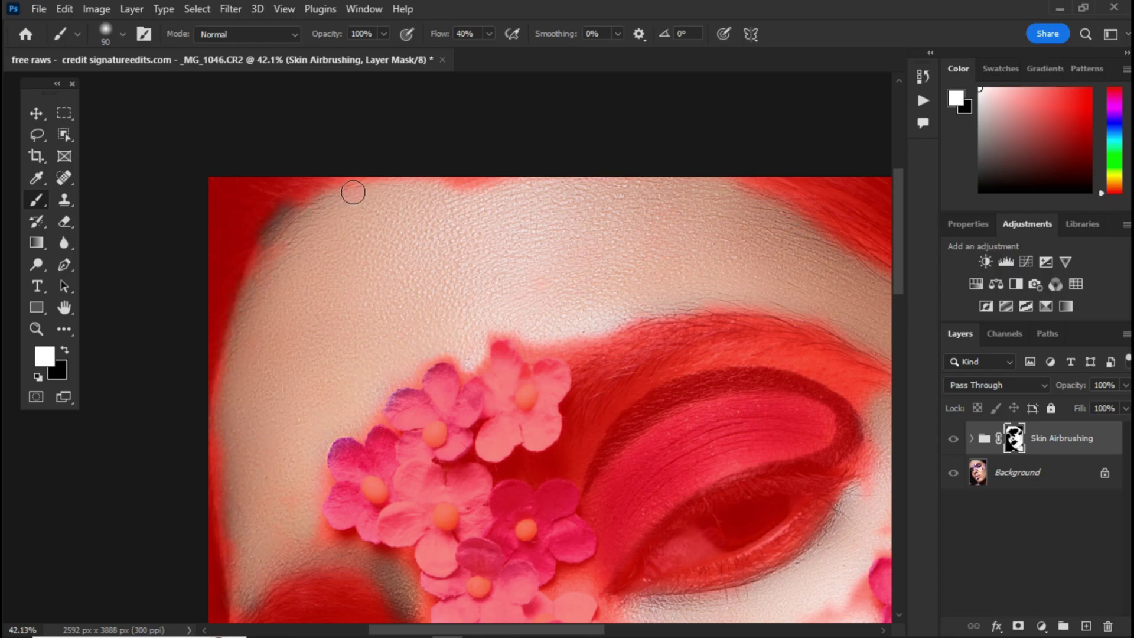
Paint the mask white over the missed red patches beside the outer eye corner and around the cheek flowers with a 90 px brush
left_click_drag(402, 242, 325, 337)
left_click_drag(413, 276, 305, 269)
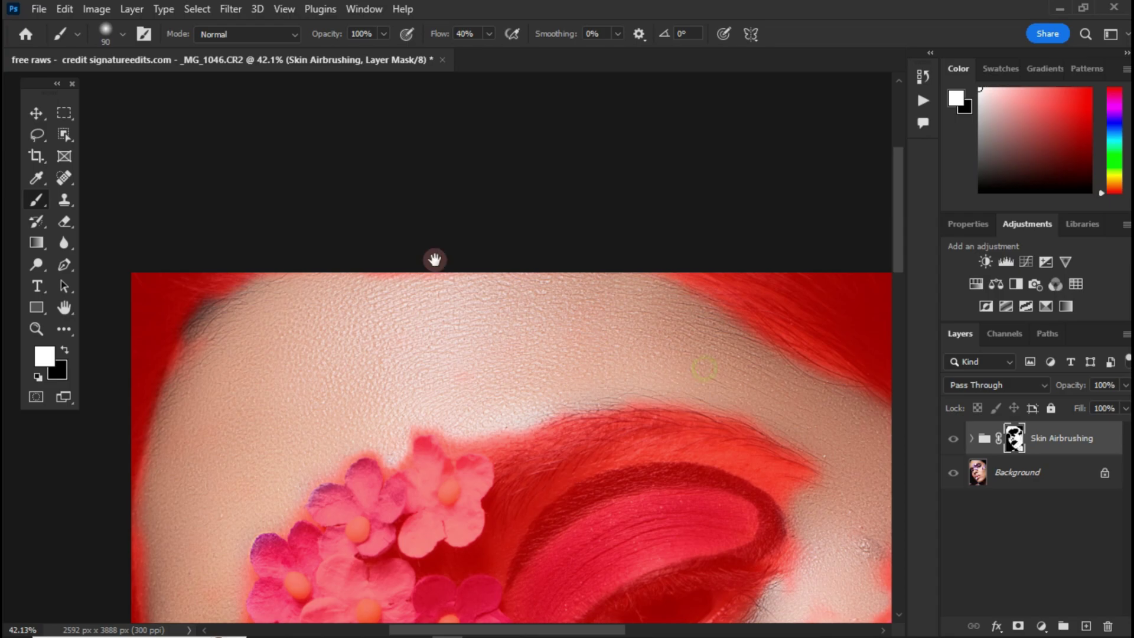
left_click_drag(864, 470, 585, 358)
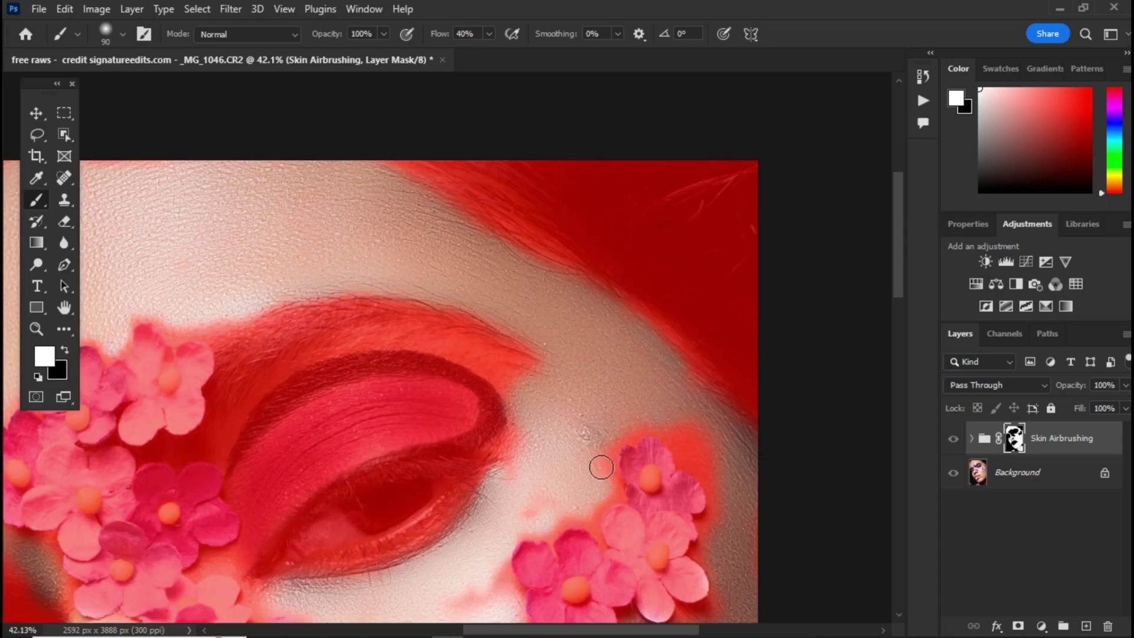
mouse_move(515, 443)
left_mouse_down()
mouse_move(679, 429)
mouse_move(692, 446)
left_mouse_up()
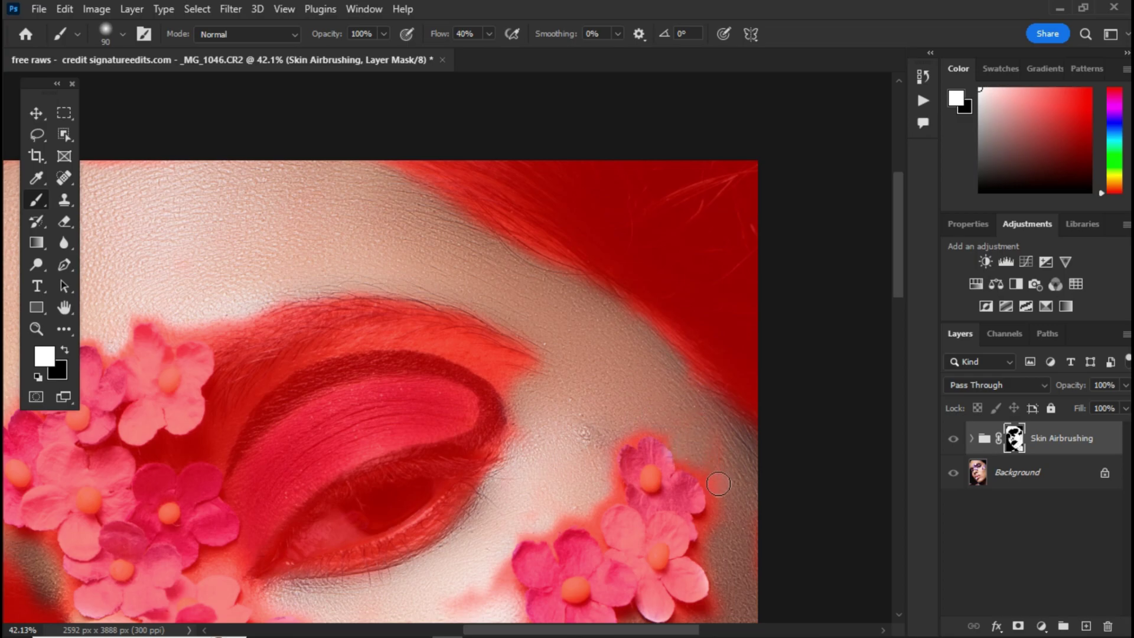
left_click_drag(582, 446, 627, 251)
left_click_drag(542, 375, 502, 415)
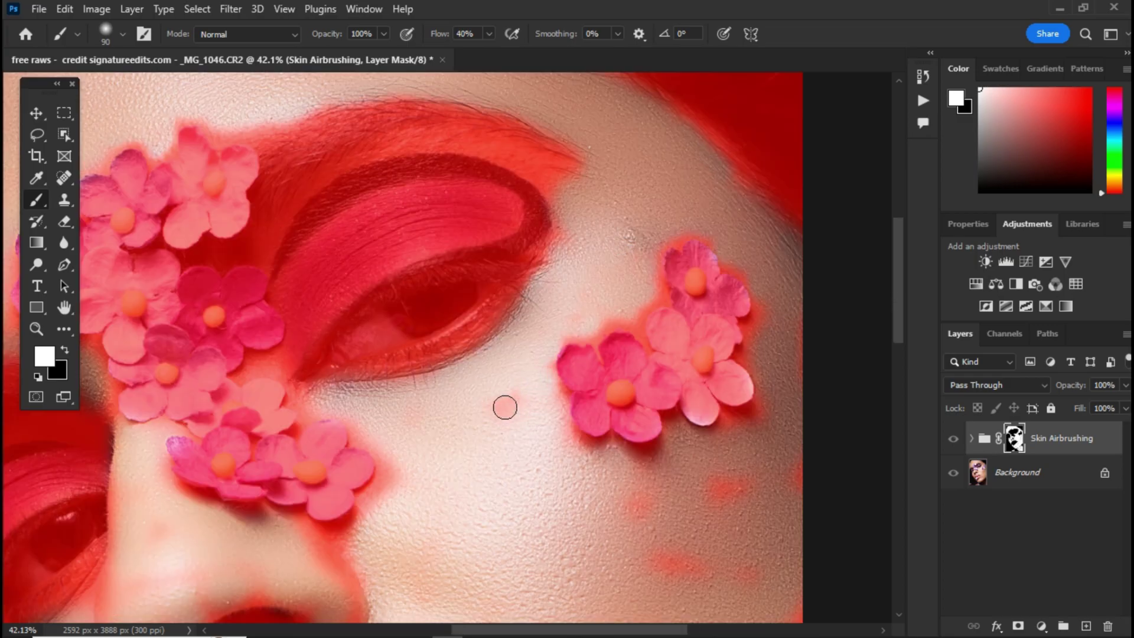
Fill the missed red patches on the brightly lit cheek and beside the nostril in the mask with a 190 px white brush
left_click_drag(614, 484, 349, 309)
left_click_drag(431, 348, 447, 347)
mouse_move(347, 358)
left_mouse_down()
mouse_move(379, 387)
mouse_move(475, 381)
left_mouse_up()
mouse_move(546, 292)
left_mouse_down()
mouse_move(534, 464)
mouse_move(347, 433)
mouse_move(356, 388)
left_mouse_up()
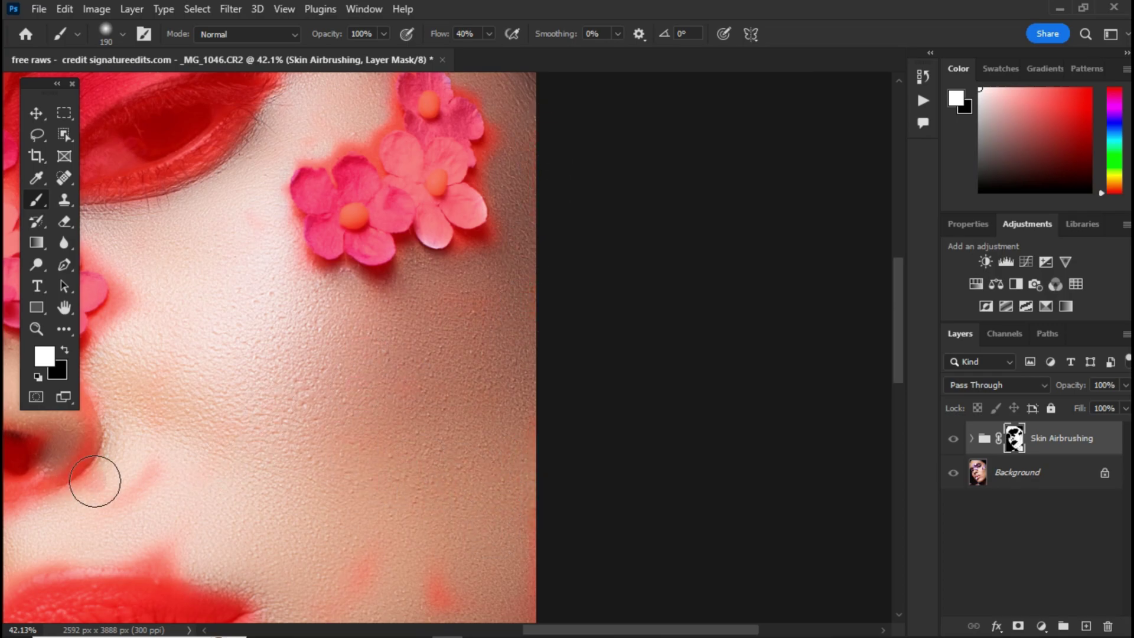
left_click_drag(95, 482, 150, 551)
Paint the mask white over the missed patches on the lower cheek, chin and neck with a 190 px brush
left_click_drag(443, 479, 592, 142)
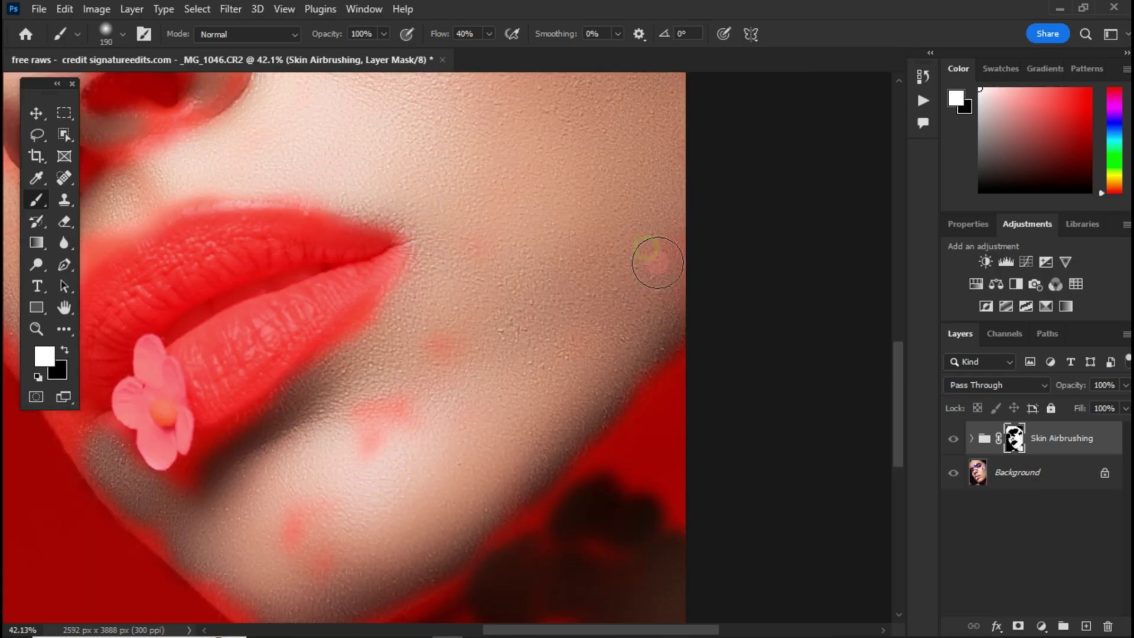
mouse_move(395, 444)
left_mouse_down()
mouse_move(502, 349)
mouse_move(275, 541)
left_mouse_up()
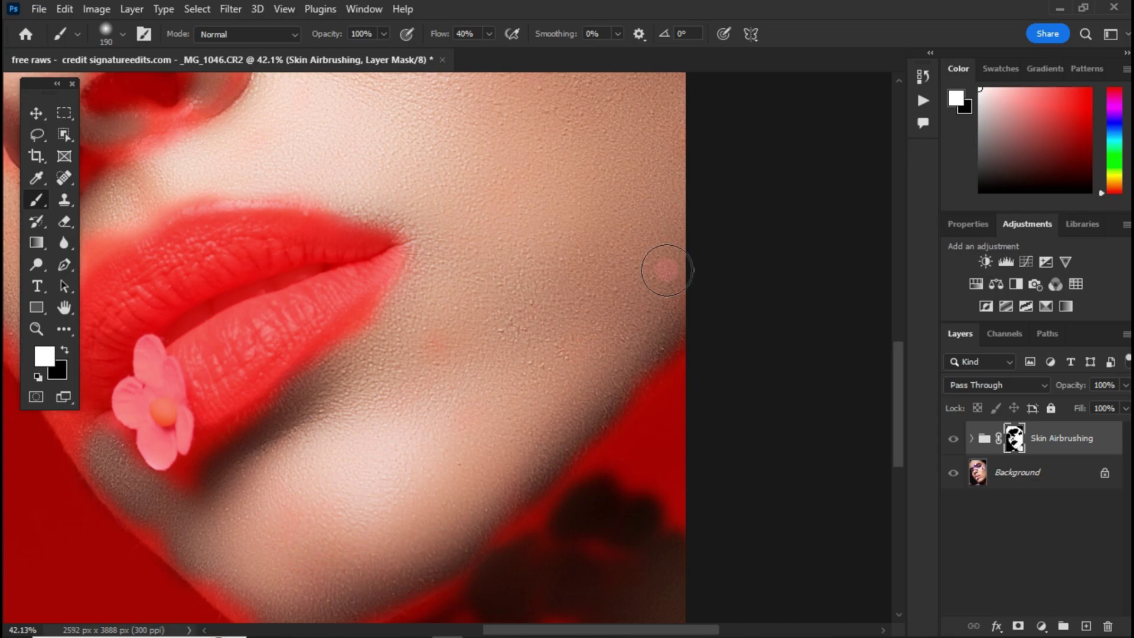
left_click_drag(532, 186, 449, 29)
mouse_move(406, 496)
left_mouse_down()
mouse_move(533, 490)
mouse_move(417, 588)
mouse_move(453, 551)
mouse_move(508, 423)
left_mouse_up()
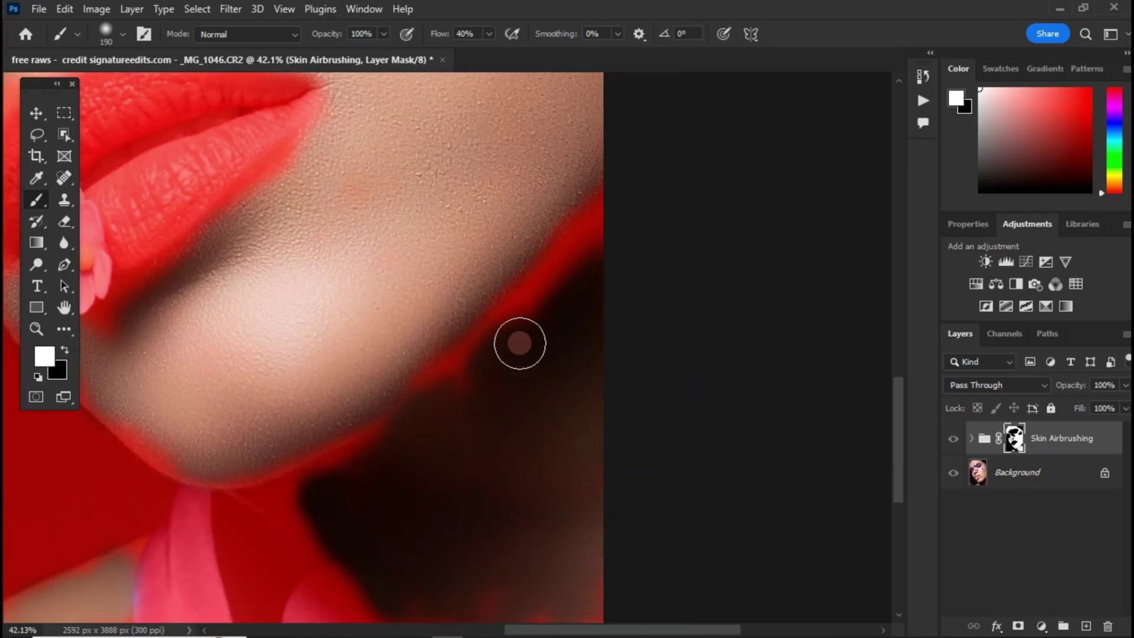
left_click_drag(504, 367, 524, 349)
scroll(577, 362, "down", 3)
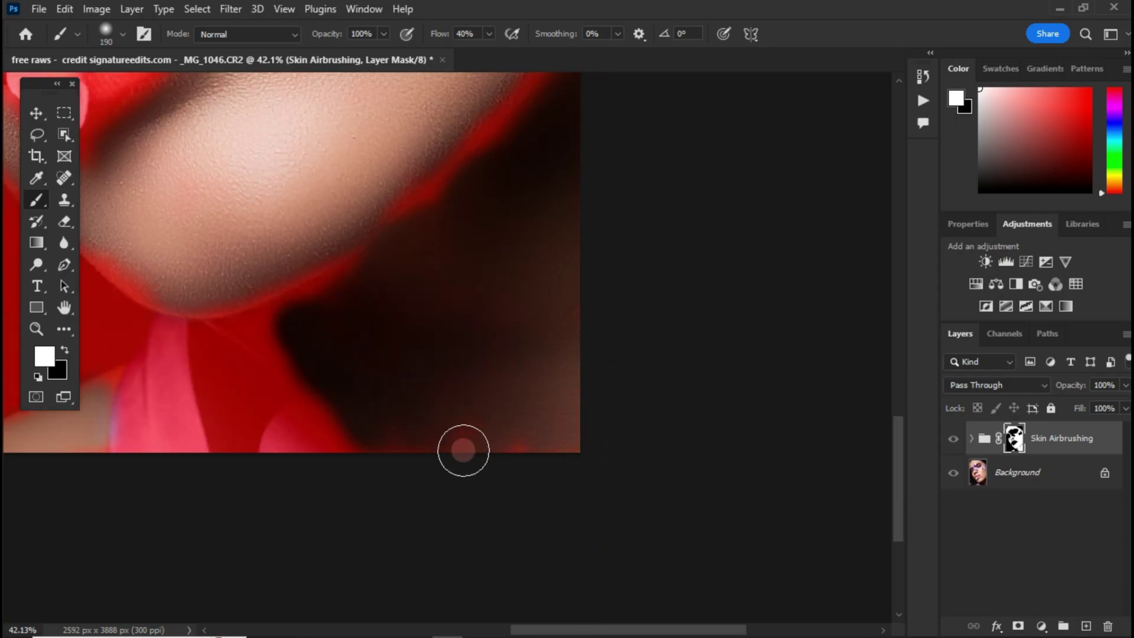
Clean up the mask on the skin between nose and upper lip and on the shaded cheek with an 80 px white brush
left_click_drag(261, 307, 640, 465)
left_click_drag(554, 387, 531, 392)
mouse_move(460, 327)
left_mouse_down()
mouse_move(394, 302)
mouse_move(377, 304)
mouse_move(401, 349)
mouse_move(541, 467)
mouse_move(481, 421)
mouse_move(577, 473)
mouse_move(681, 401)
left_mouse_up()
mouse_move(378, 304)
left_mouse_down()
mouse_move(516, 504)
mouse_move(474, 426)
mouse_move(405, 349)
left_mouse_up()
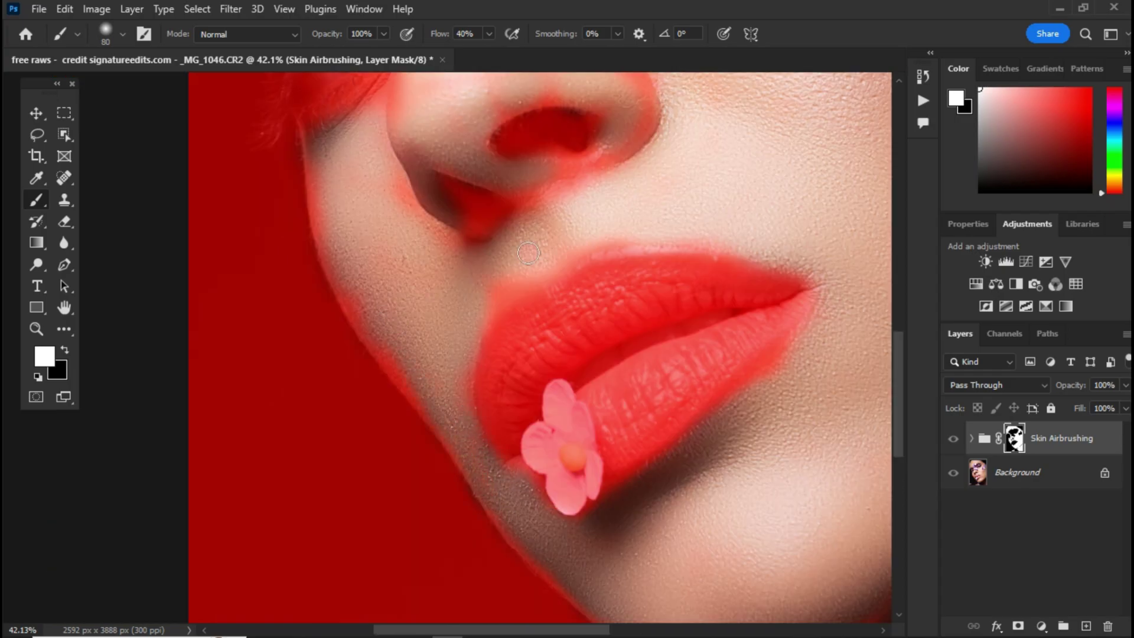
mouse_move(528, 254)
left_mouse_down()
mouse_move(526, 277)
mouse_move(491, 290)
left_mouse_up()
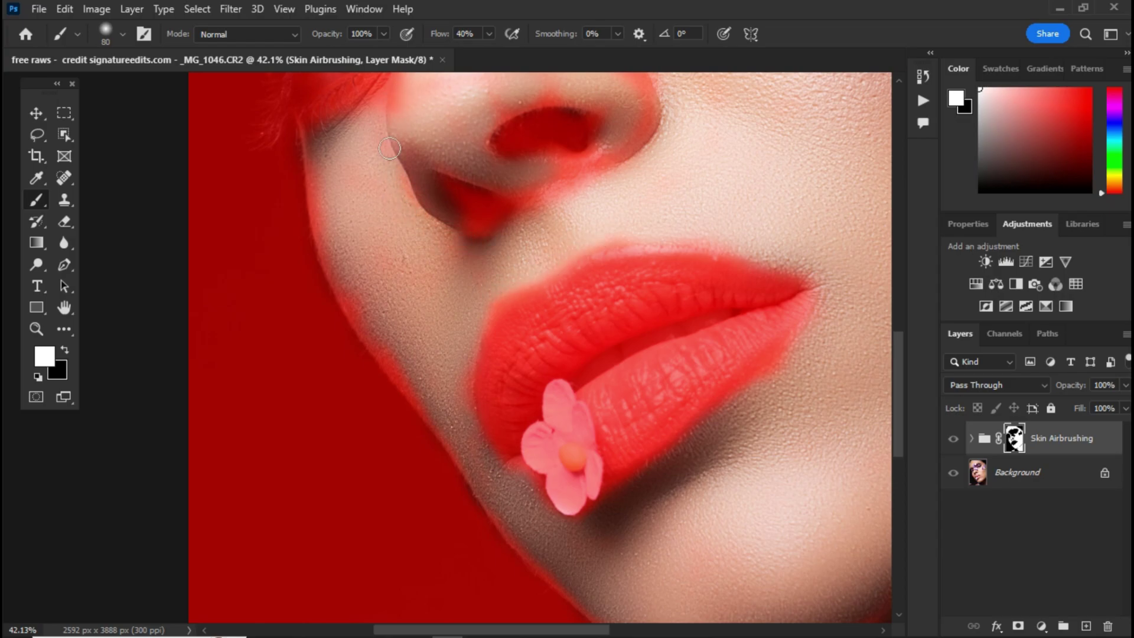
left_click_drag(439, 301, 481, 597)
Touch up the mask around the nose and shaded cheek with a 95 px white brush and hide the red mask overlay
key("bracketright")
key("bracketright")
key("bracketright")
left_click_drag(443, 359, 493, 379)
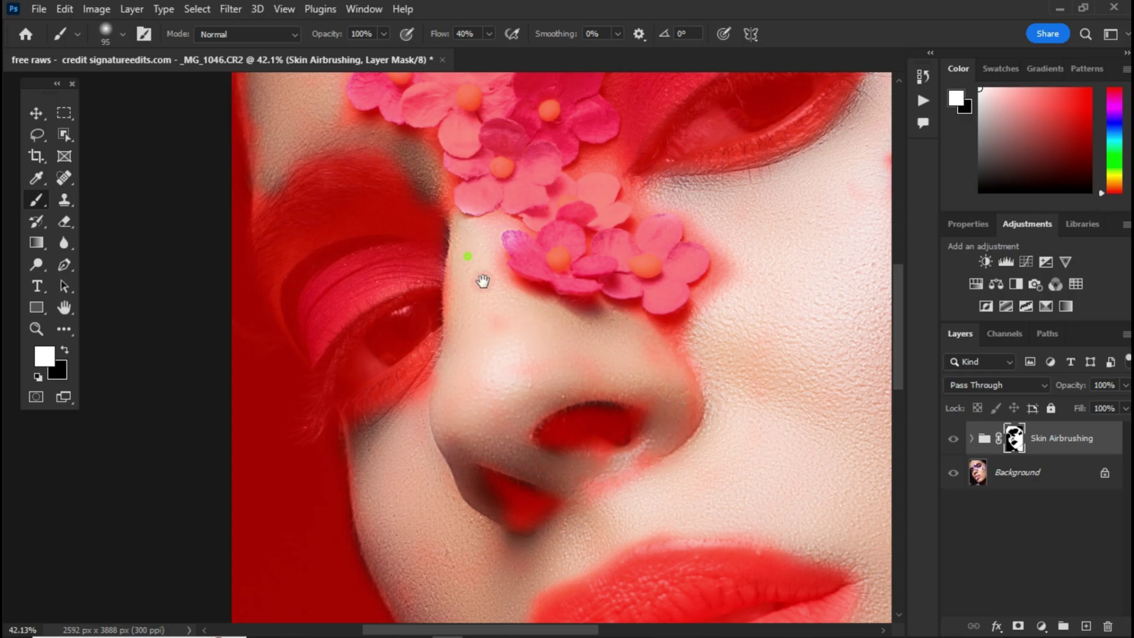
left_click_drag(418, 167, 495, 345)
scroll(451, 397, "down", 6)
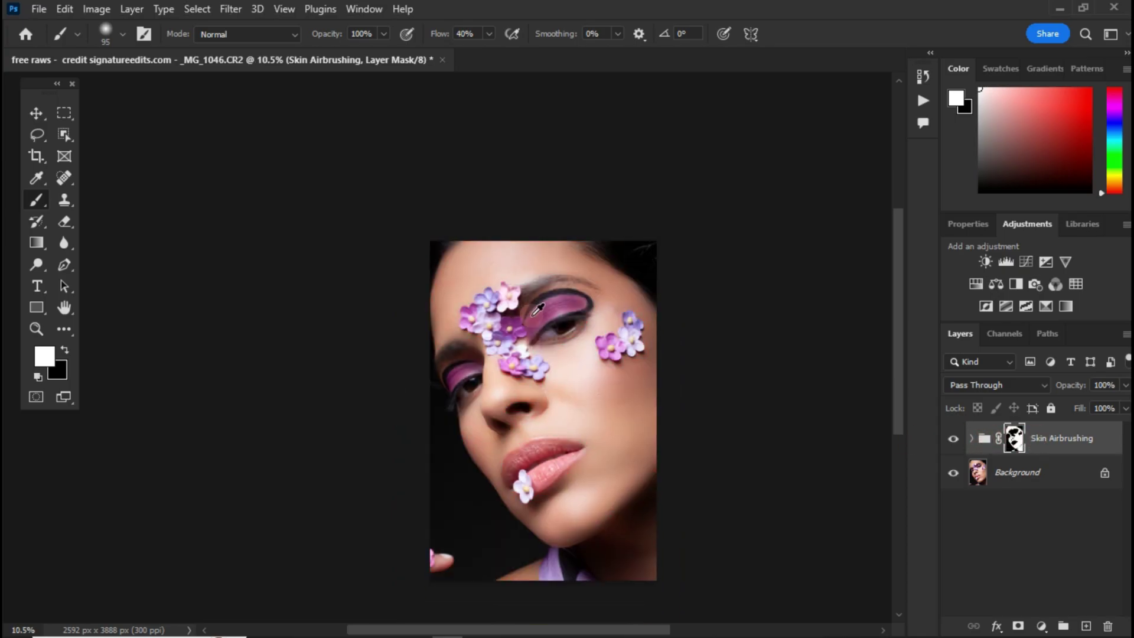
key("backslash")
Inspect the makeup of both eyes up close and compare the portrait with the Skin Airbrushing group off and on
scroll(485, 387, "up", 6)
left_click_drag(451, 479, 481, 392)
right_click(481, 390, "alt")
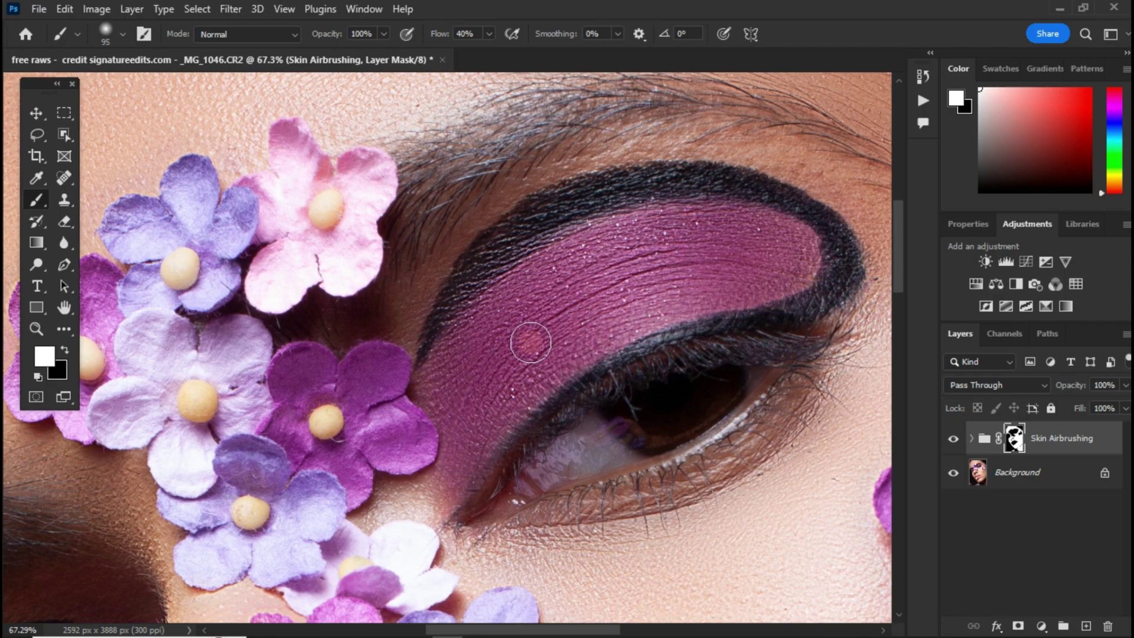
left_click_drag(497, 271, 624, 207)
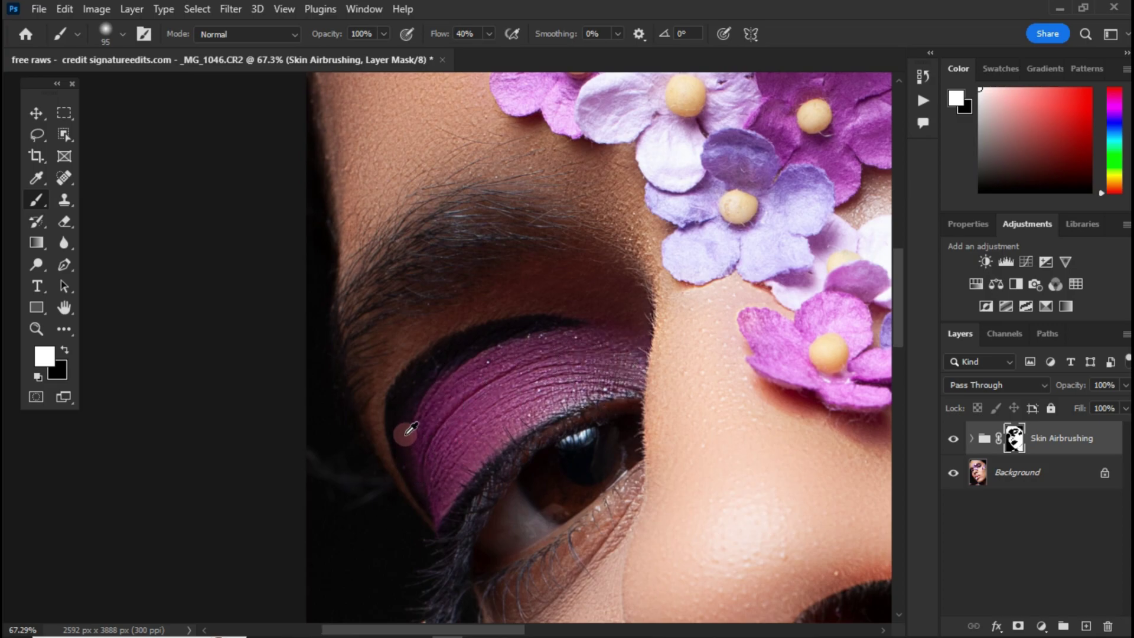
scroll(407, 427, "down", 5)
scroll(409, 420, "down", 5)
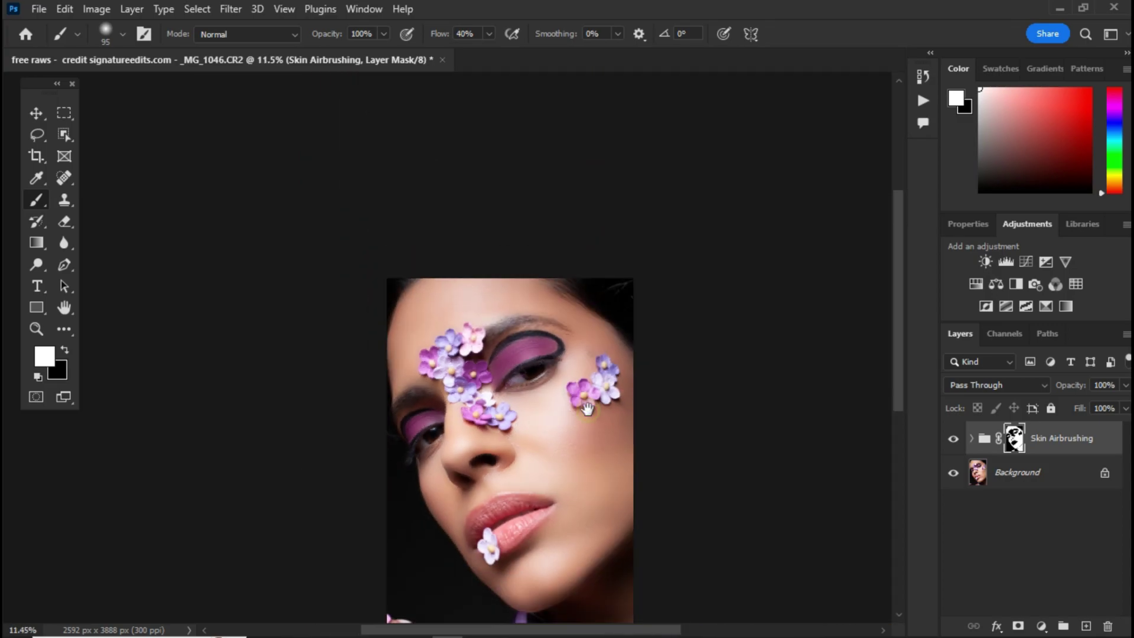
scroll(455, 353, "up", 3)
left_click(951, 439)
left_click(950, 440)
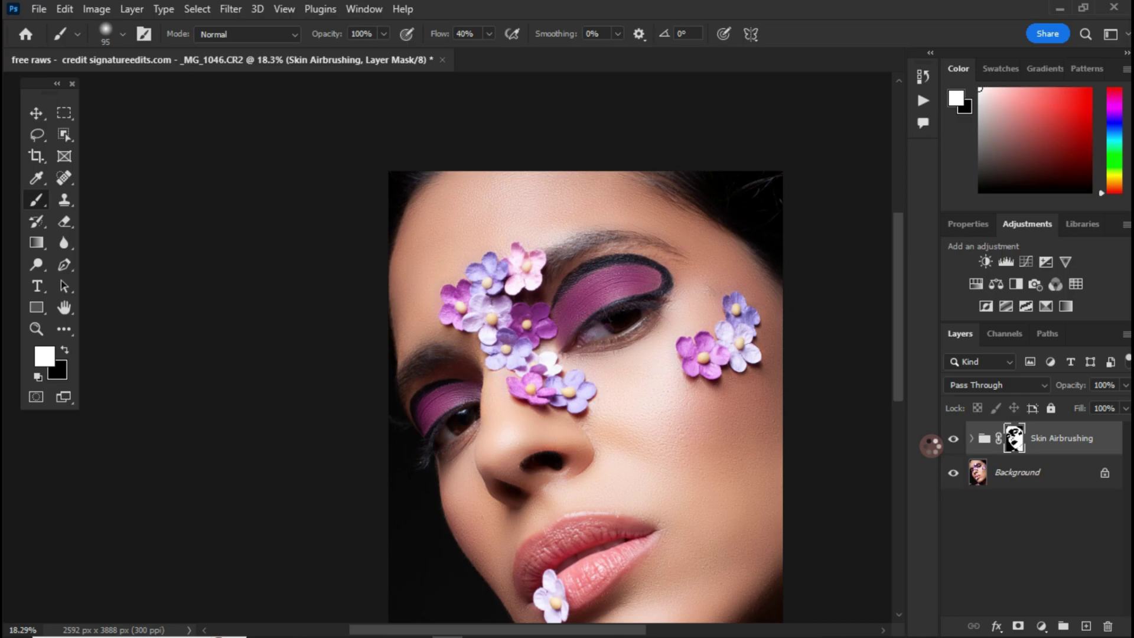
Stamp all visible layers into a new layer above the Skin Airbrushing group
key("x")
key("ctrl+shift+alt+n")
key("ctrl+shift+alt+e")
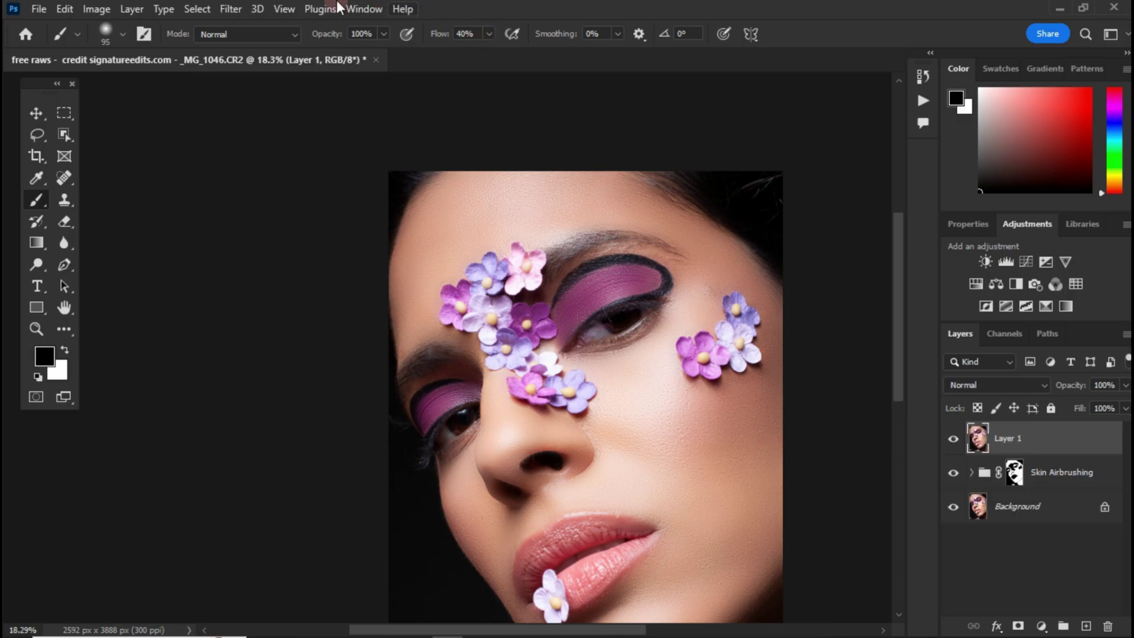
Set up the Spot Healing Brush in Content-Aware mode with a soft-edged 19 px tip
scroll(623, 398, "up", 5)
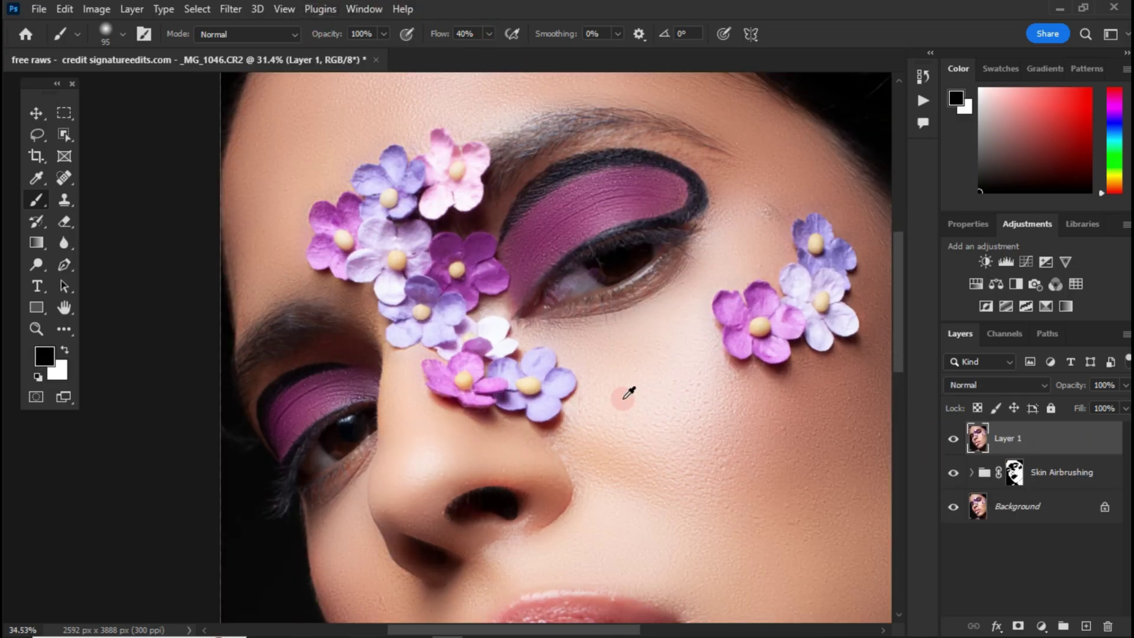
scroll(645, 418, "up", 3)
left_click(71, 177)
left_click(110, 176)
scroll(395, 224, "up", 3)
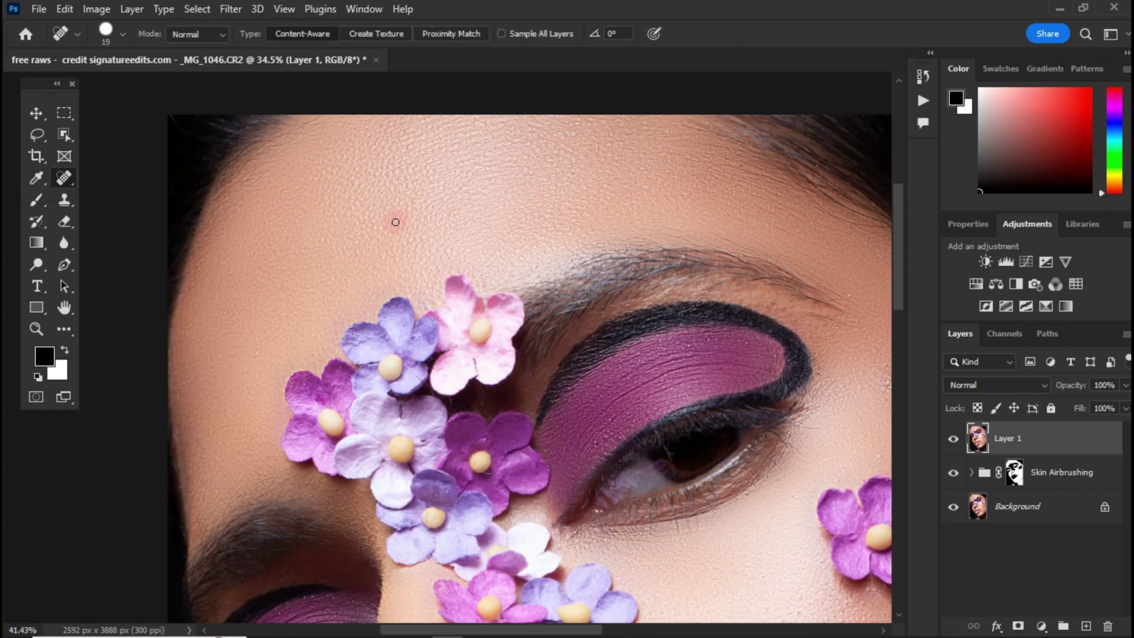
right_click(396, 222)
left_click_drag(536, 294, 390, 296)
left_click(618, 2)
Heal the small blemishes and creases in the middle of the forehead on the stamped layer
left_click_drag(490, 147, 573, 276)
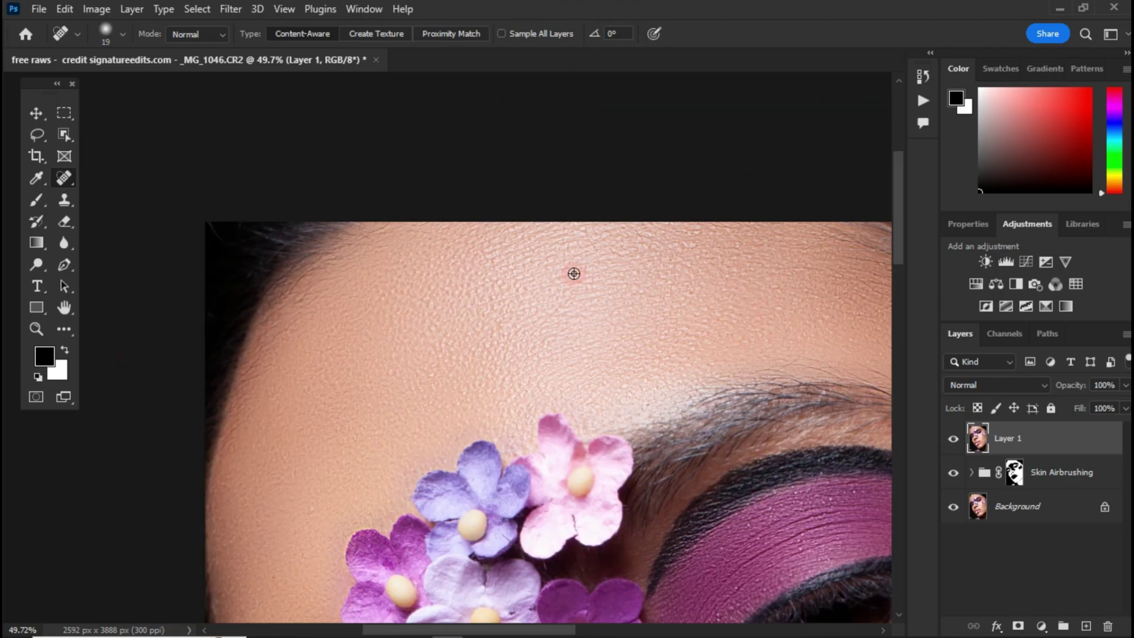
scroll(573, 273, "up", 4)
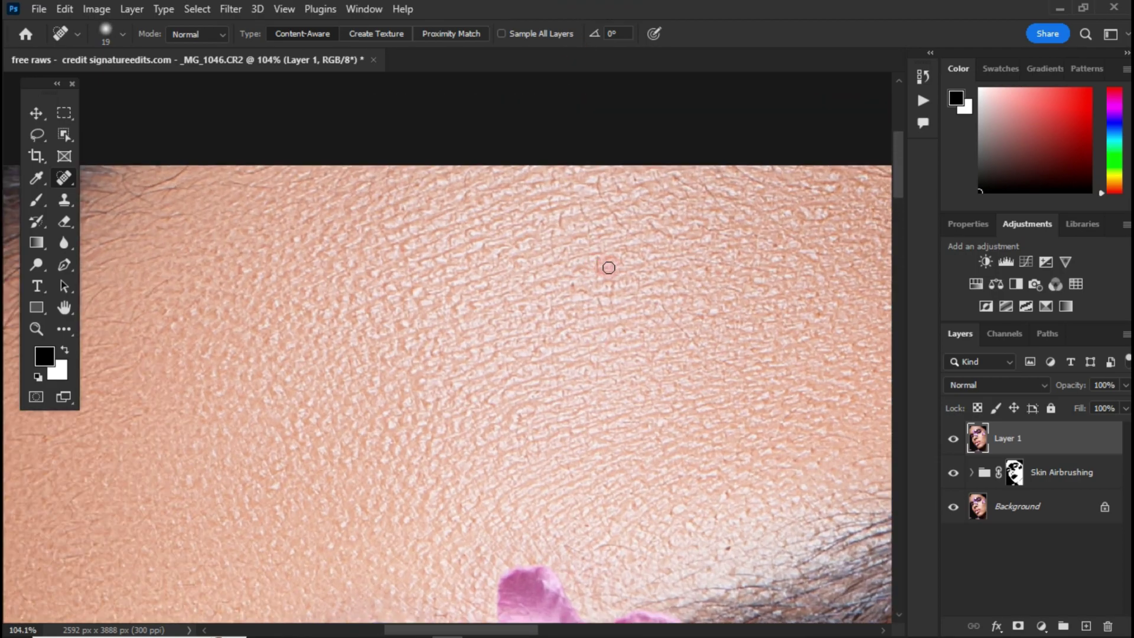
left_click_drag(597, 179, 641, 244)
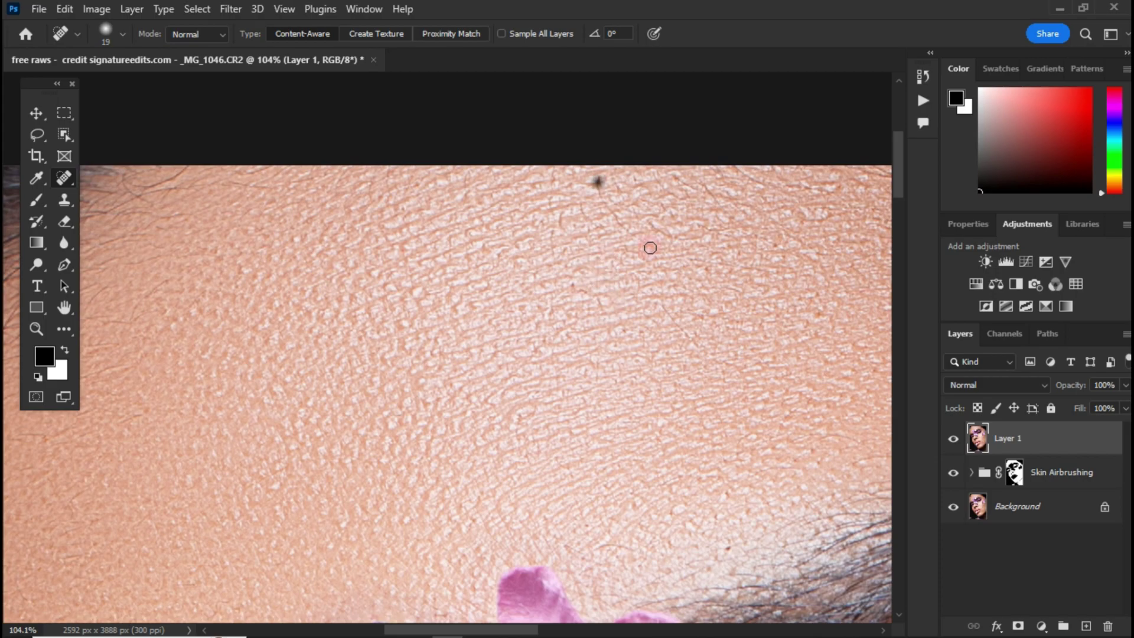
left_click_drag(665, 283, 698, 351)
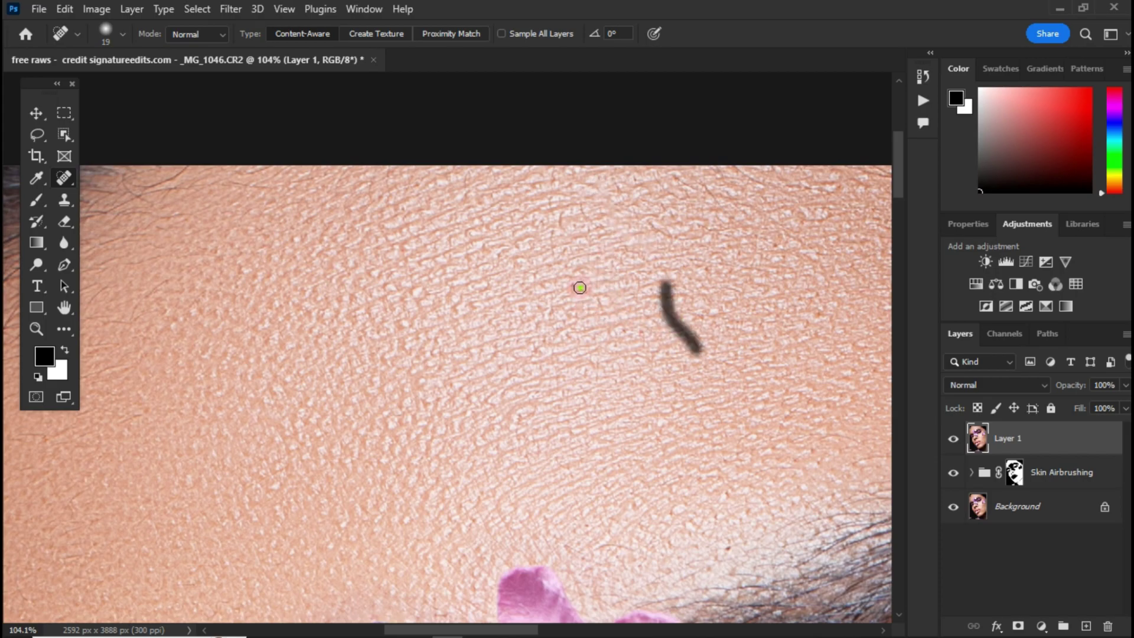
left_click_drag(565, 319, 476, 405)
scroll(524, 286, "down", 4)
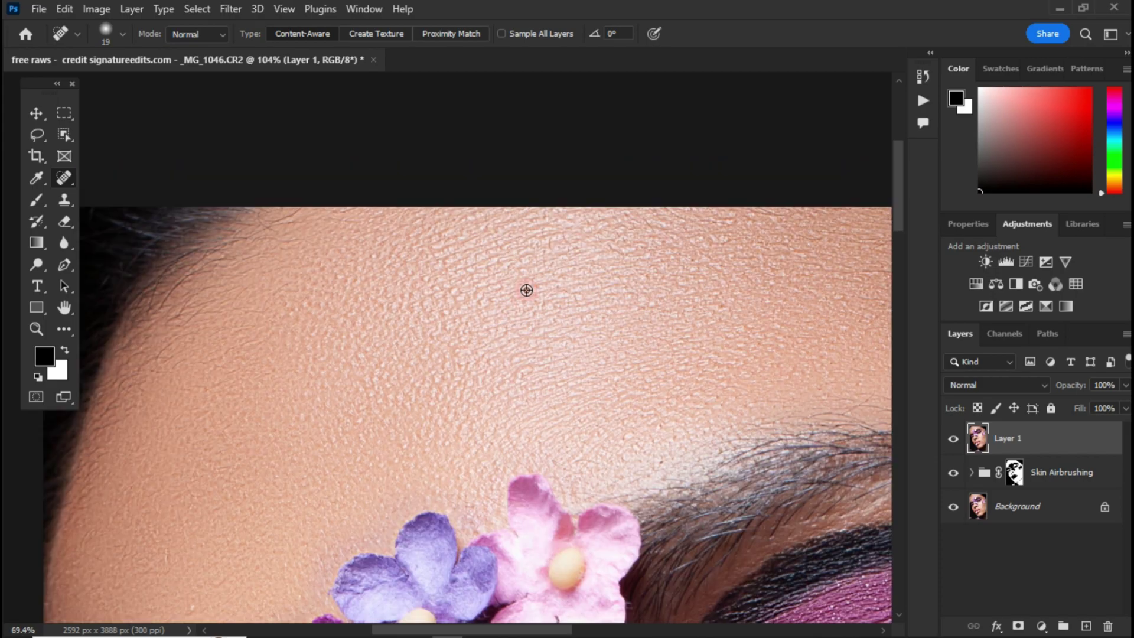
Heal away the stray hairs below the hairline and the spot beyond the eyebrow's tail
left_click_drag(678, 354, 267, 264)
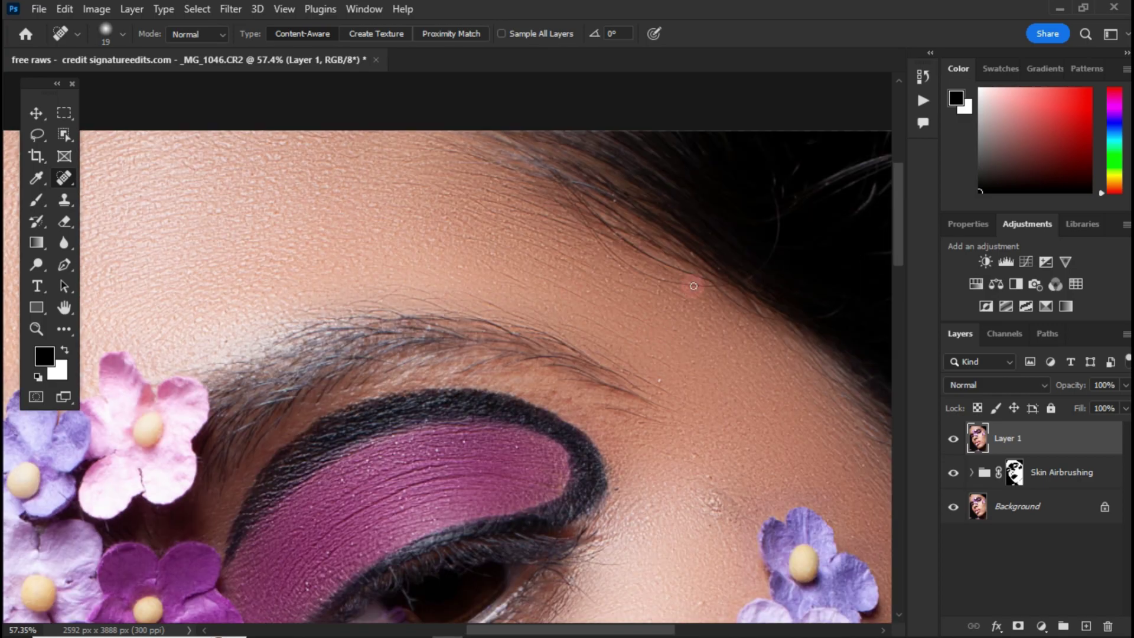
mouse_move(690, 286)
left_mouse_down()
mouse_move(642, 273)
mouse_move(585, 226)
left_mouse_up()
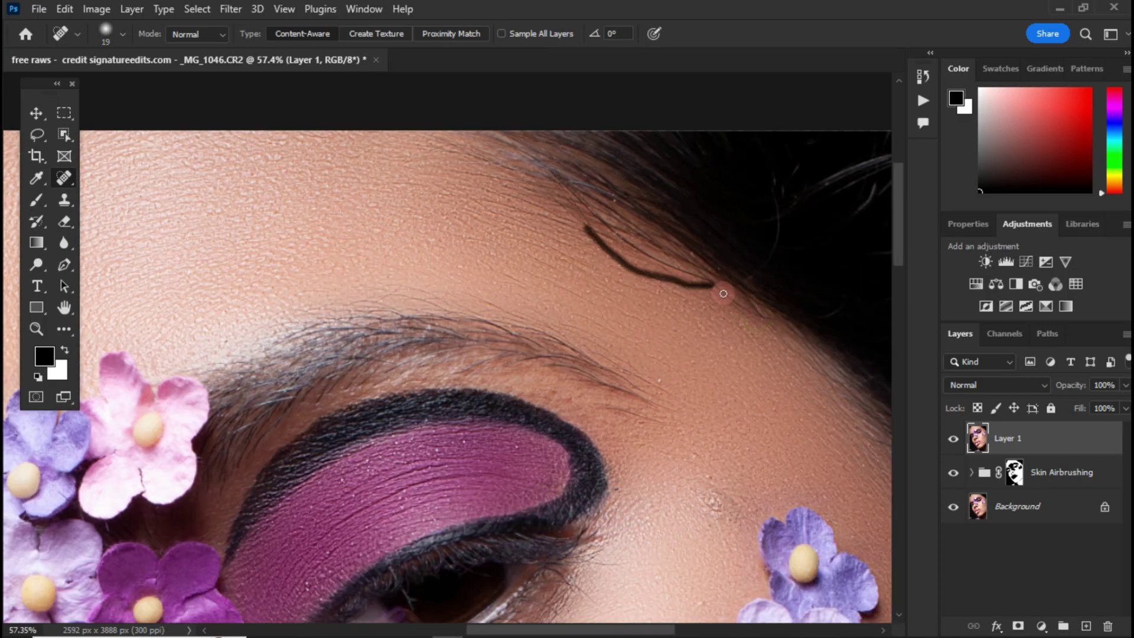
left_click(662, 378)
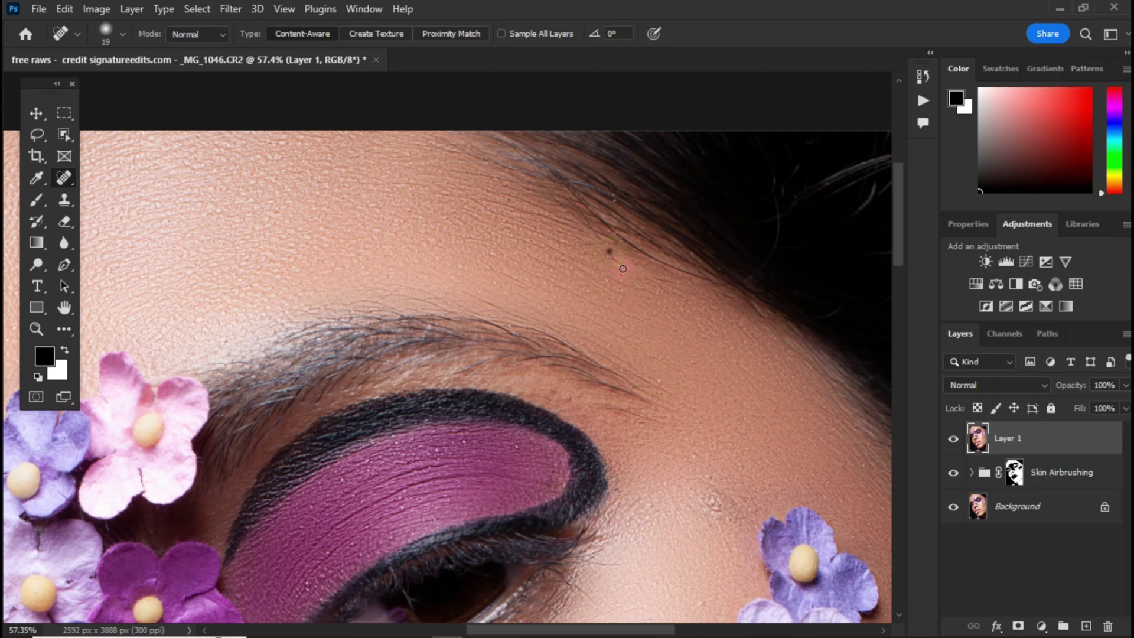
Heal the blemish between the outer eye corner and the cheek flowers with a 24 px healing brush
mouse_move(701, 482)
left_mouse_down()
mouse_move(601, 250)
mouse_move(599, 272)
mouse_move(624, 250)
left_mouse_up()
scroll(614, 288, "up", 3)
right_click(613, 288, "alt")
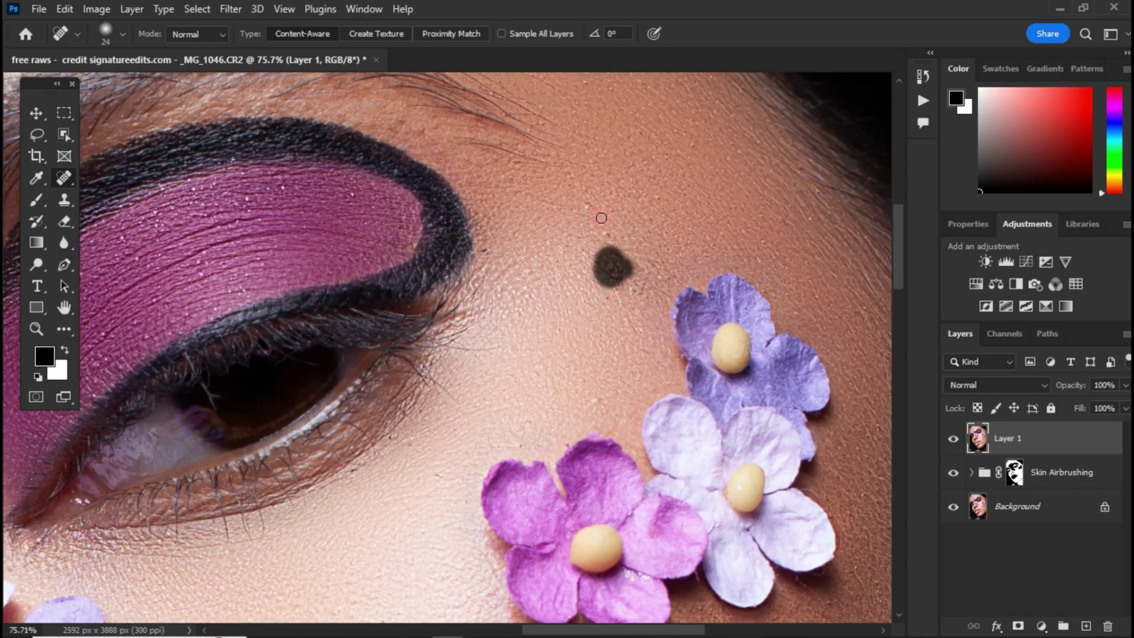
left_click(479, 249)
Heal the small spots along the upper lip edge, around the nostrils and on the cheek beside the nose
left_click_drag(704, 482, 728, 204)
left_click_drag(750, 549, 548, 324)
scroll(548, 324, "down", 3)
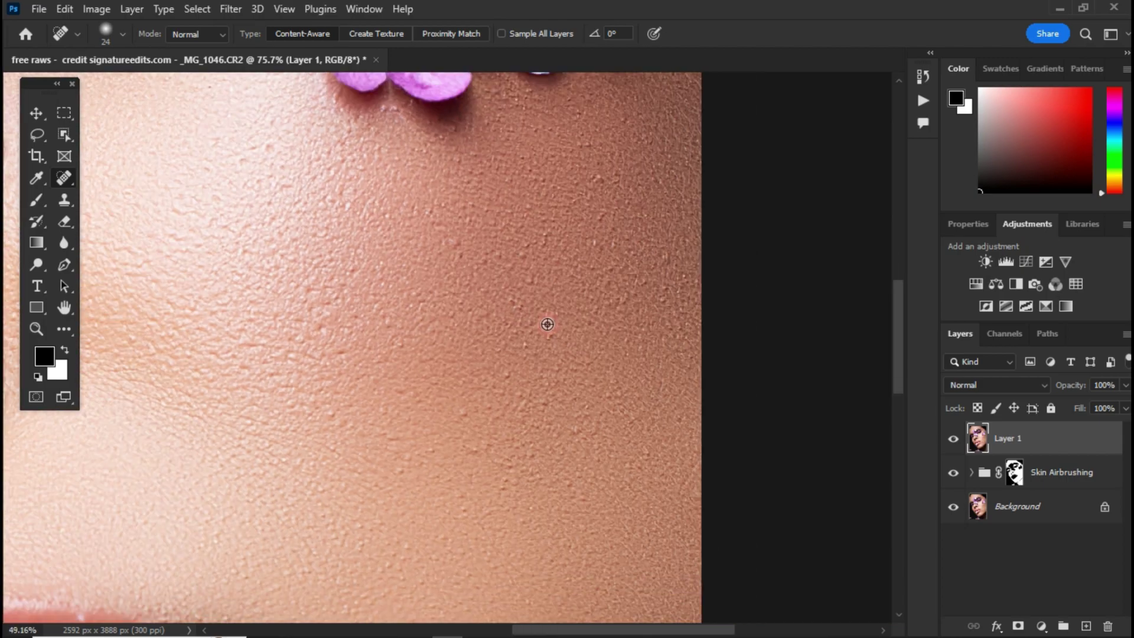
scroll(548, 324, "down", 2)
left_click_drag(439, 419, 610, 218)
scroll(435, 307, "up", 4)
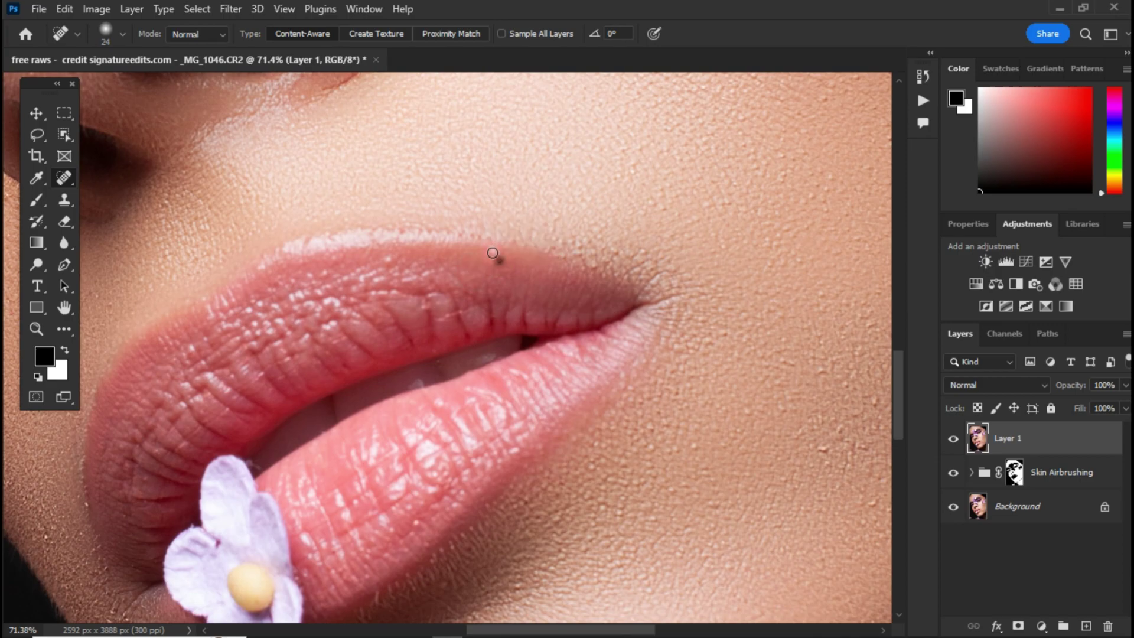
left_click_drag(279, 231, 589, 396)
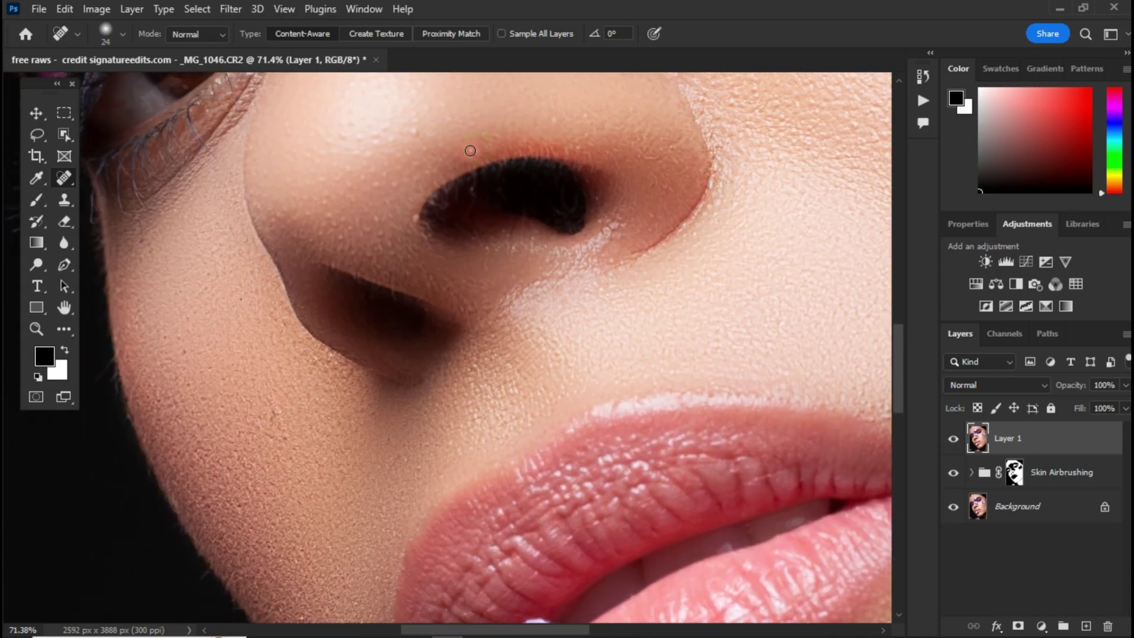
left_click(474, 147)
left_click(283, 325)
left_click(272, 336)
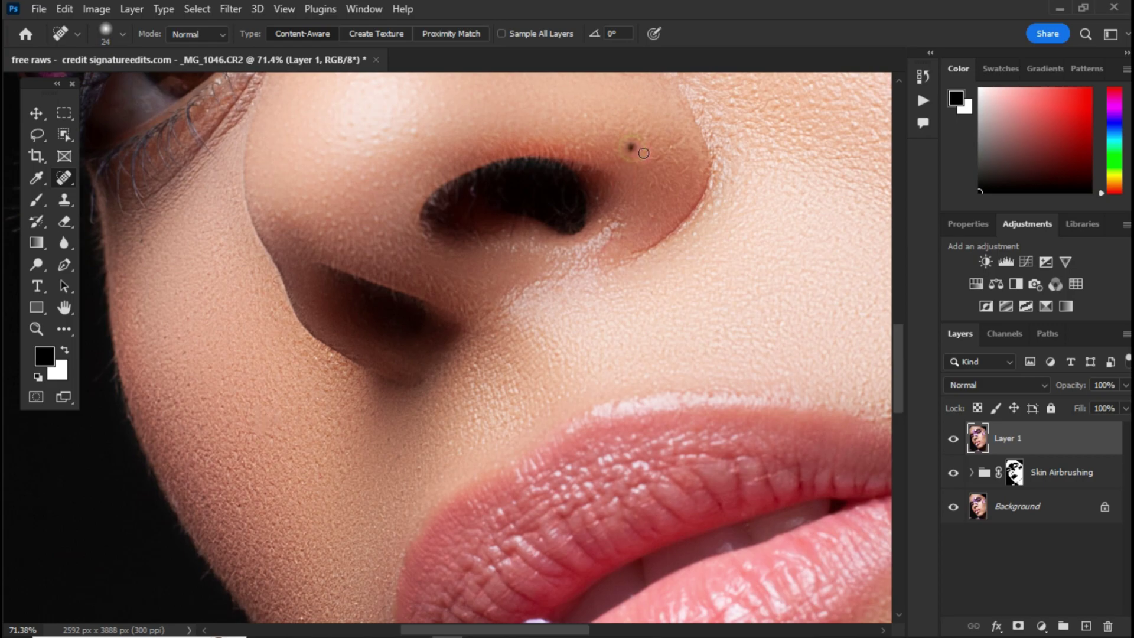
mouse_move(680, 141)
left_mouse_down()
mouse_move(668, 151)
mouse_move(690, 164)
left_mouse_up()
scroll(509, 286, "down", 10)
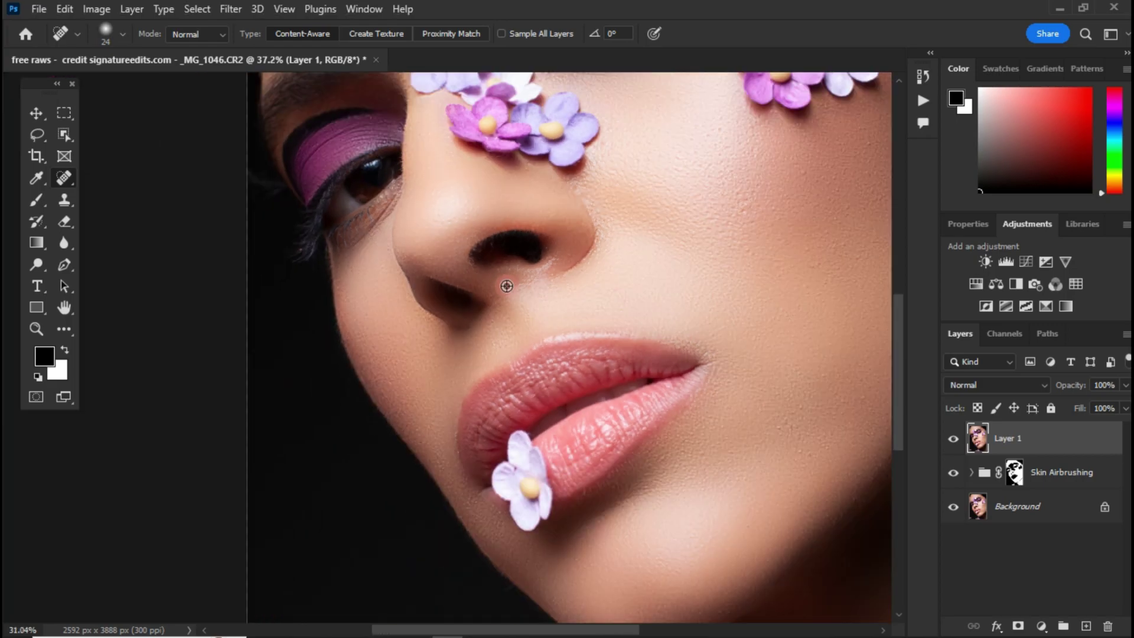
Add a Black & White adjustment layer above Layer 1 with Reds at -90 and Yellows at -56
left_click(1041, 626)
left_click(1040, 495)
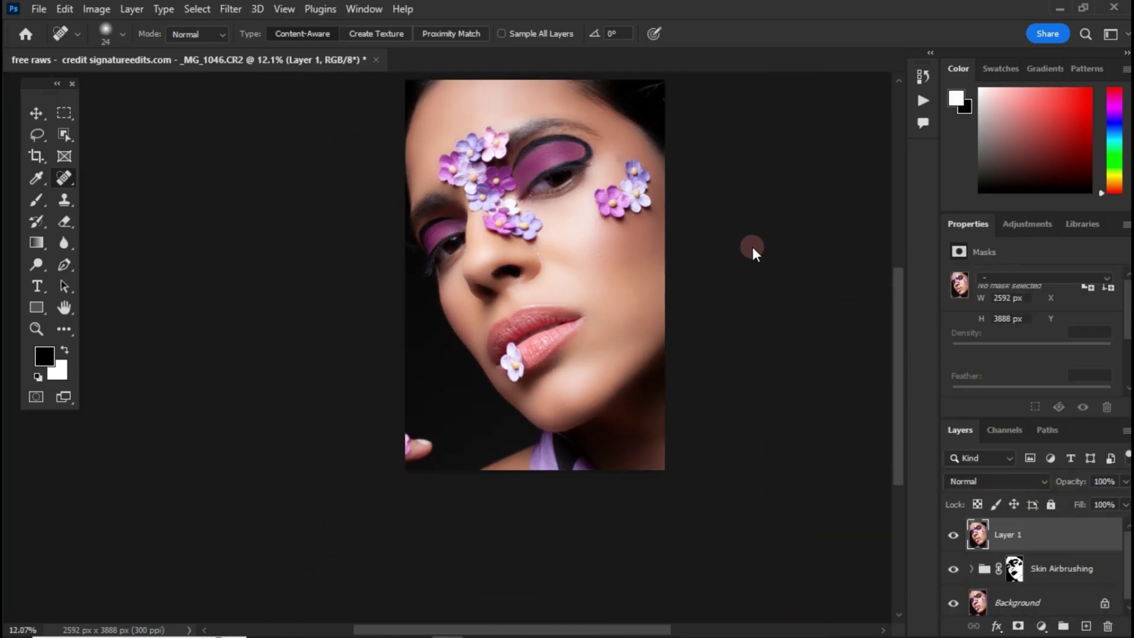
left_click_drag(1028, 328, 999, 354)
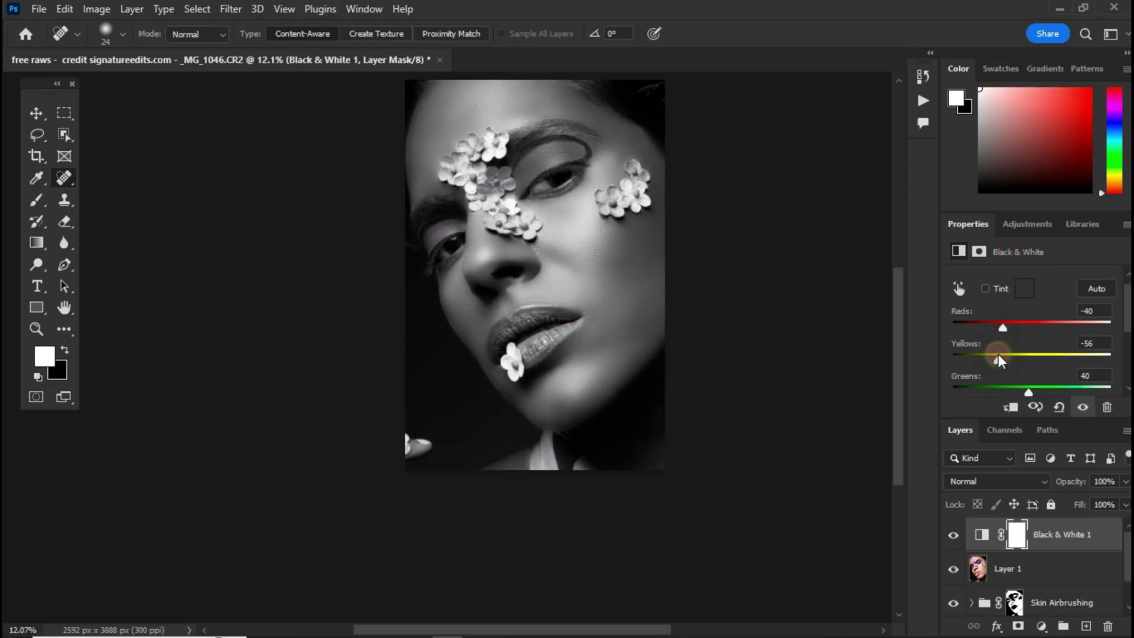
left_click(988, 325)
Select Layer 1 and heal the blemishes on the bright part of the cheek with a 39 px healing brush
scroll(624, 249, "up", 5)
left_click(985, 573)
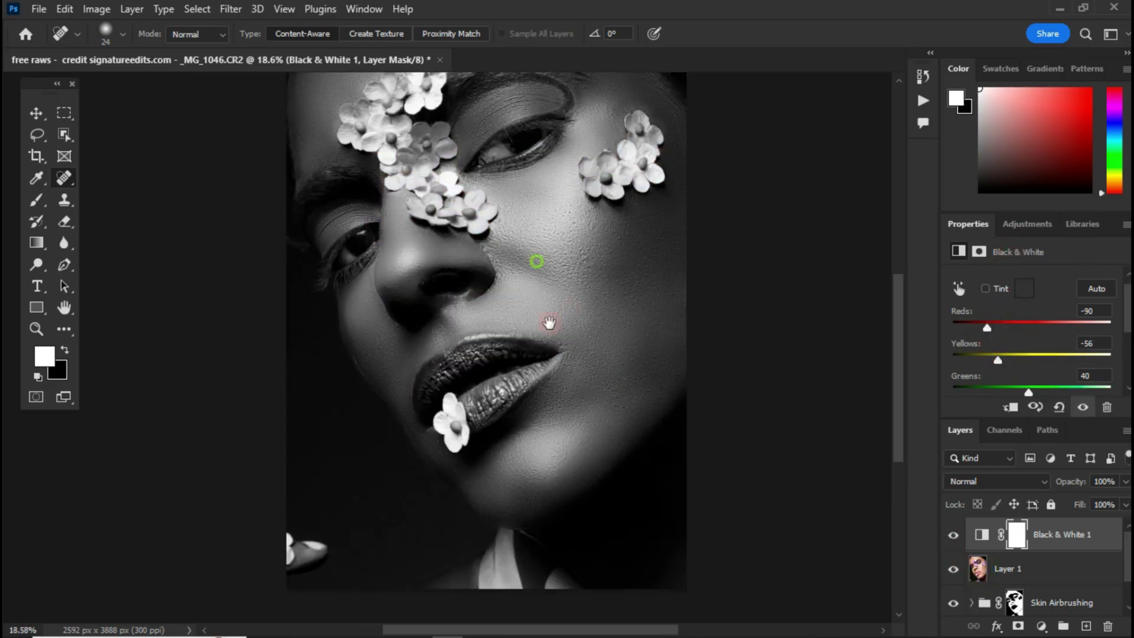
left_click_drag(537, 263, 558, 363)
scroll(612, 353, "up", 6)
left_click(568, 251)
right_click(570, 231, "alt")
left_click(553, 250)
left_click(571, 278)
left_click(571, 257)
Heal the dark spots on the shaded outer cheek below the flower cluster
left_click(714, 330)
left_click(698, 307)
left_click(779, 298)
left_click(841, 324)
left_click(833, 273)
left_click(716, 461)
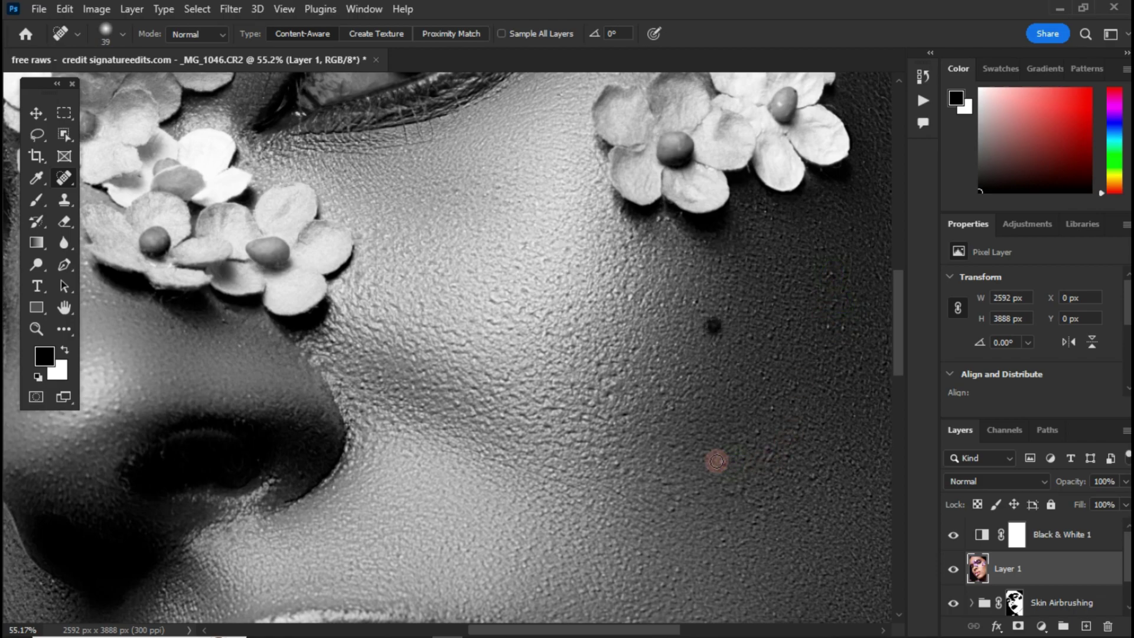
left_click(706, 287)
left_click(718, 316)
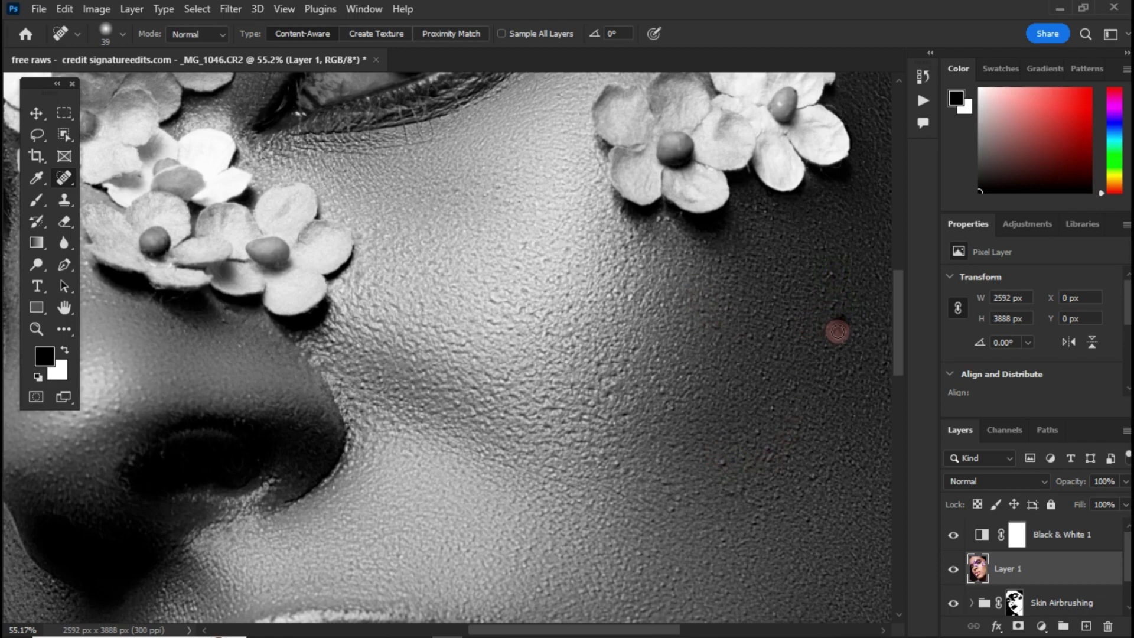
left_click_drag(836, 300, 833, 326)
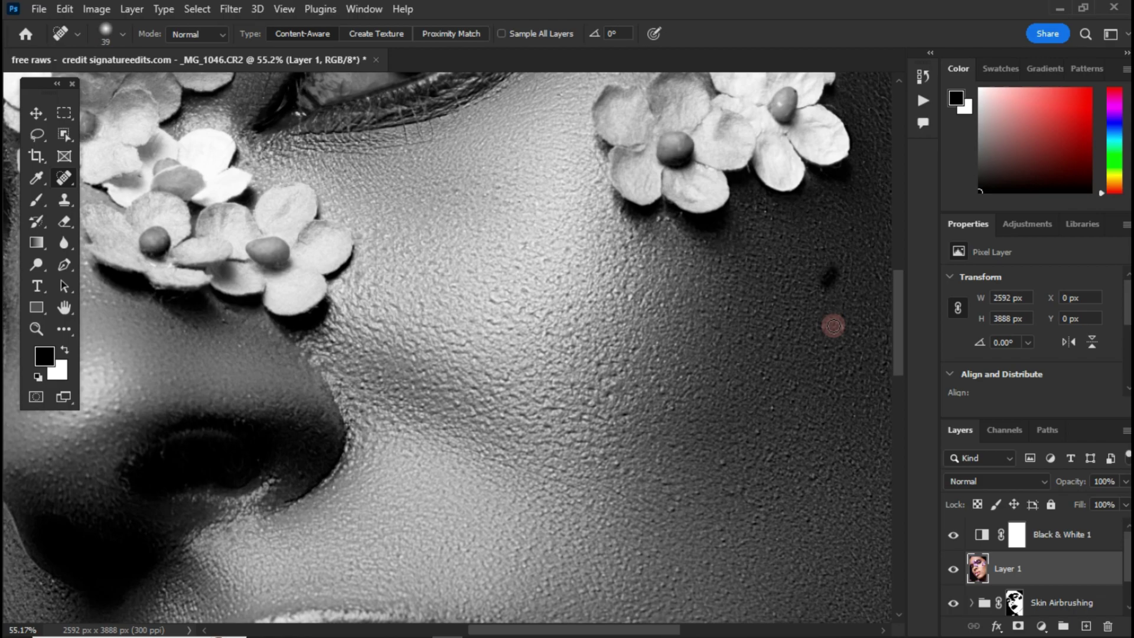
Heal the remaining spots on the nose and on the forehead above the flowers
scroll(691, 422, "down", 6)
mouse_move(555, 367)
left_mouse_down()
mouse_move(688, 183)
mouse_move(732, 344)
left_mouse_up()
scroll(514, 449, "up", 2)
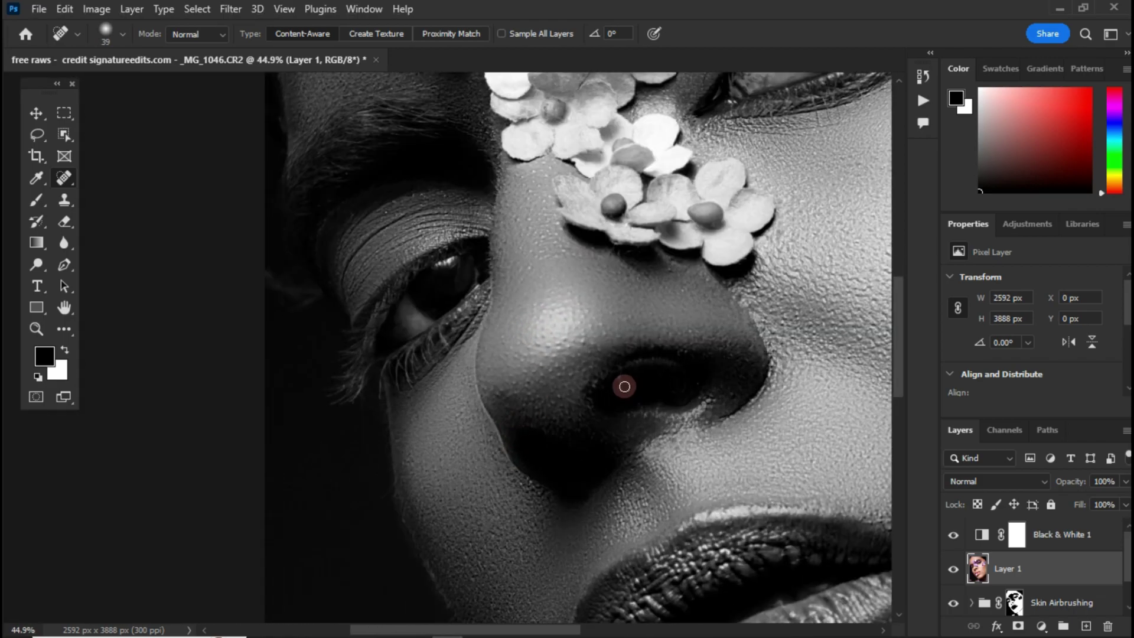
left_click(429, 267, "alt")
left_click(627, 262)
scroll(544, 349, "down", 5)
scroll(489, 201, "up", 8)
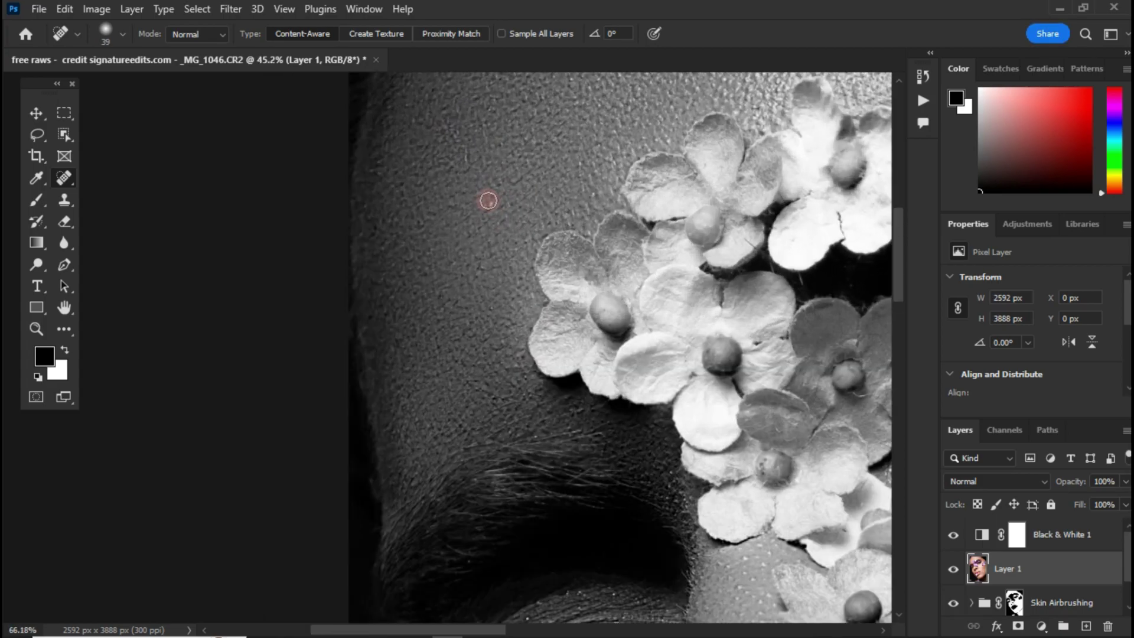
left_click(488, 204)
scroll(700, 171, "up", 5)
scroll(700, 171, "right", 2)
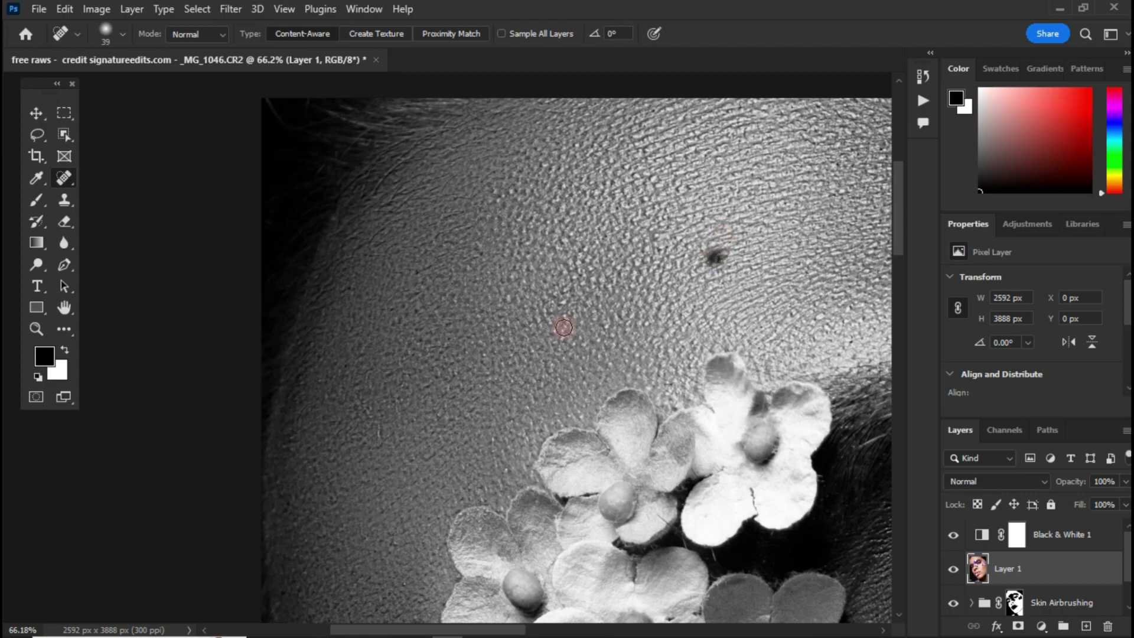
Delete the Black & White adjustment layer
scroll(562, 330, "down", 3)
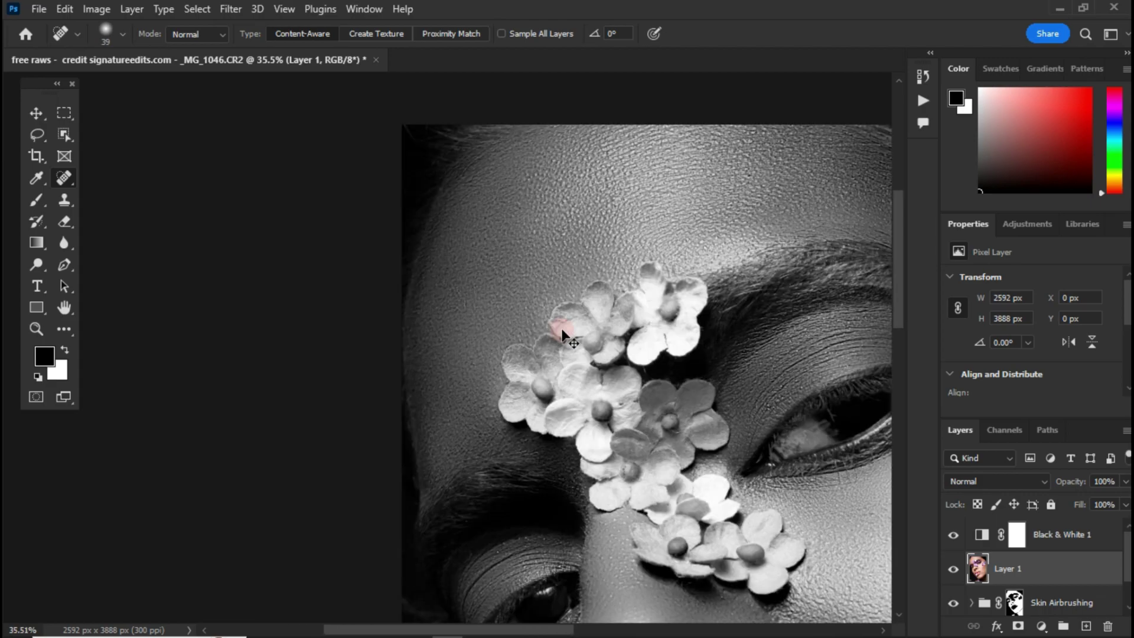
scroll(562, 330, "down", 3)
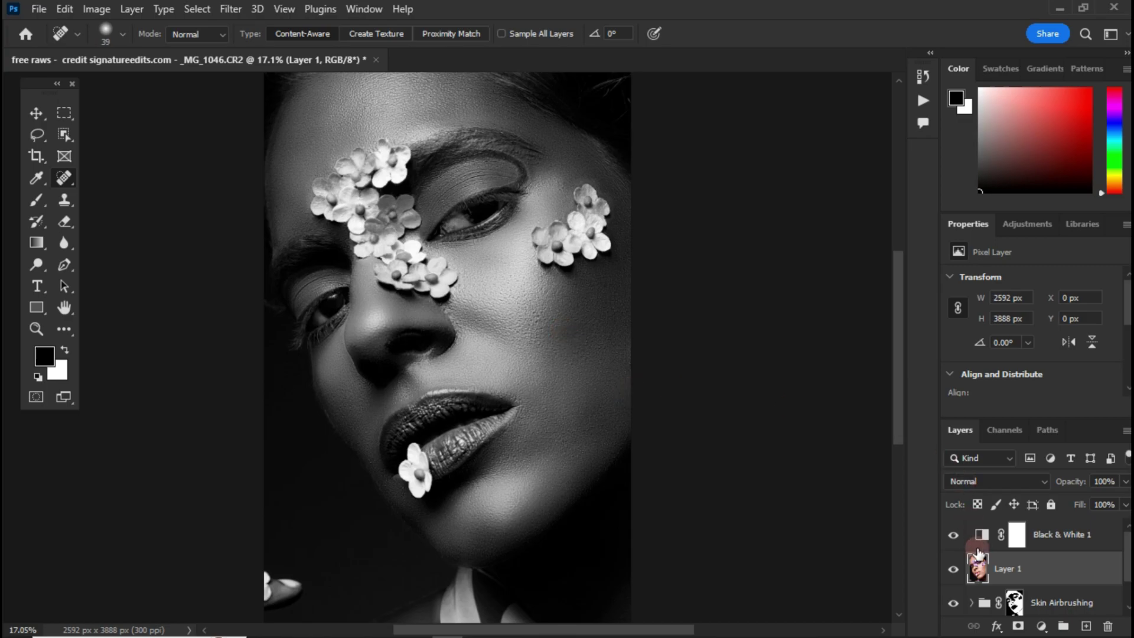
left_click_drag(1072, 541, 1108, 627)
Run the Super Sharpen action from the retouching action set on Layer 1 and dismiss its message
left_click(370, 8)
left_click(487, 121)
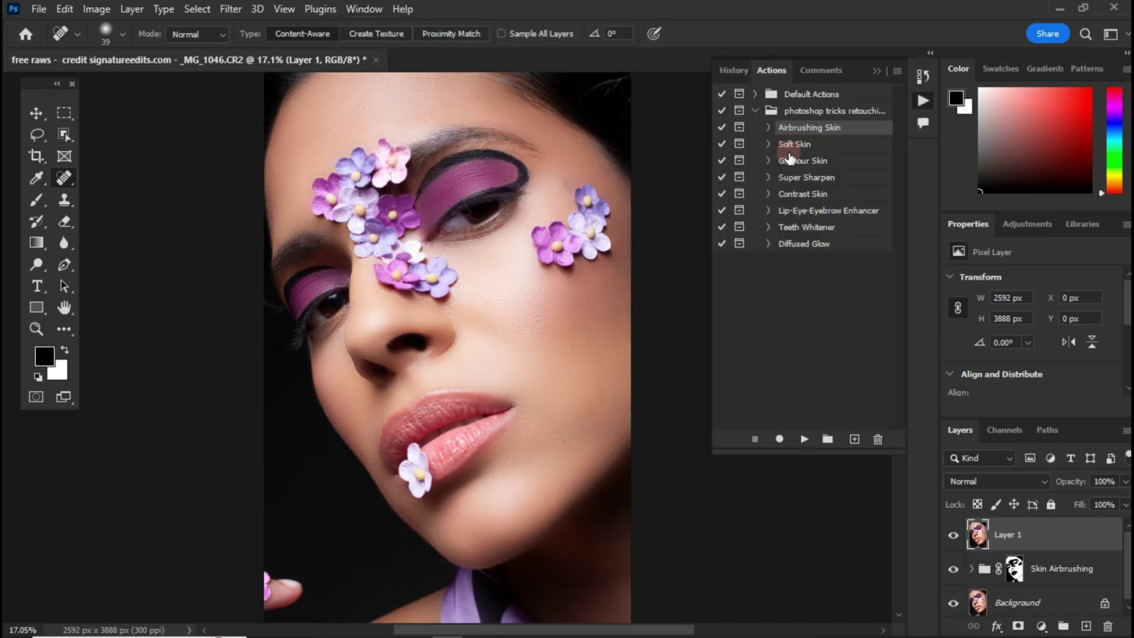
left_click(795, 178)
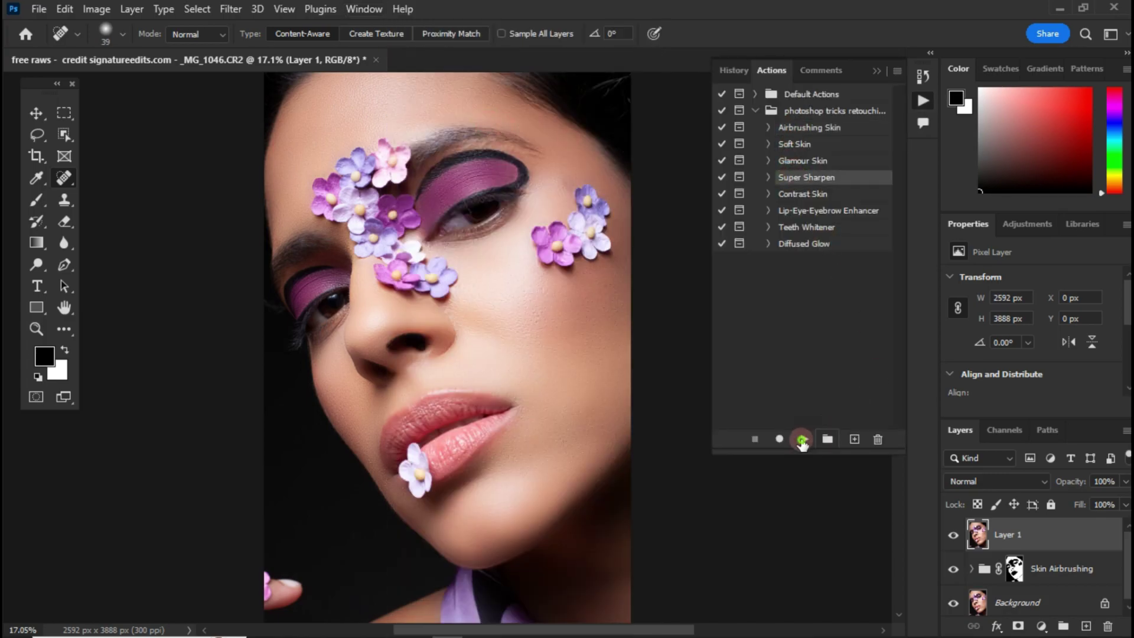
left_click(802, 440)
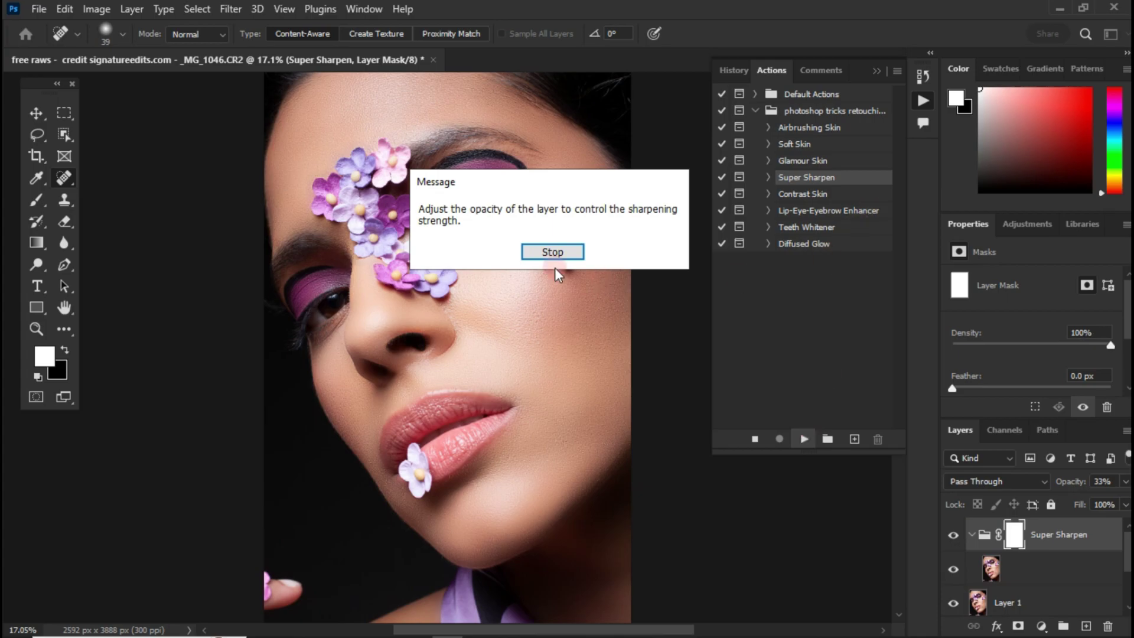
left_click(553, 252)
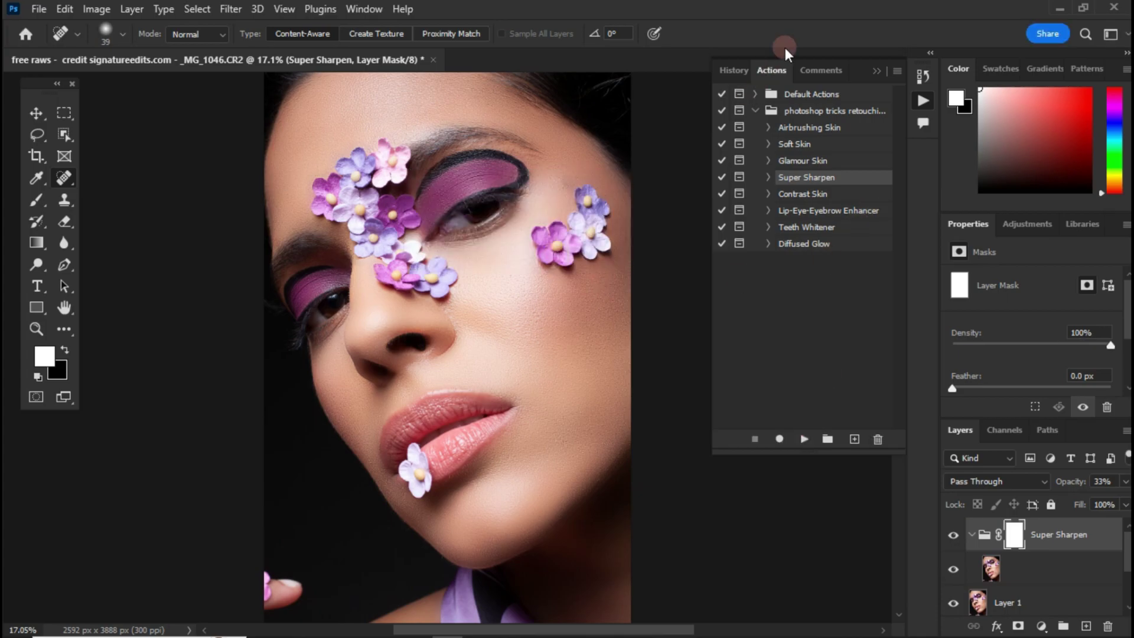
Collapse the actions list and set the Super Sharpen group's opacity to 43%
left_click(874, 69)
scroll(427, 308, "up", 1)
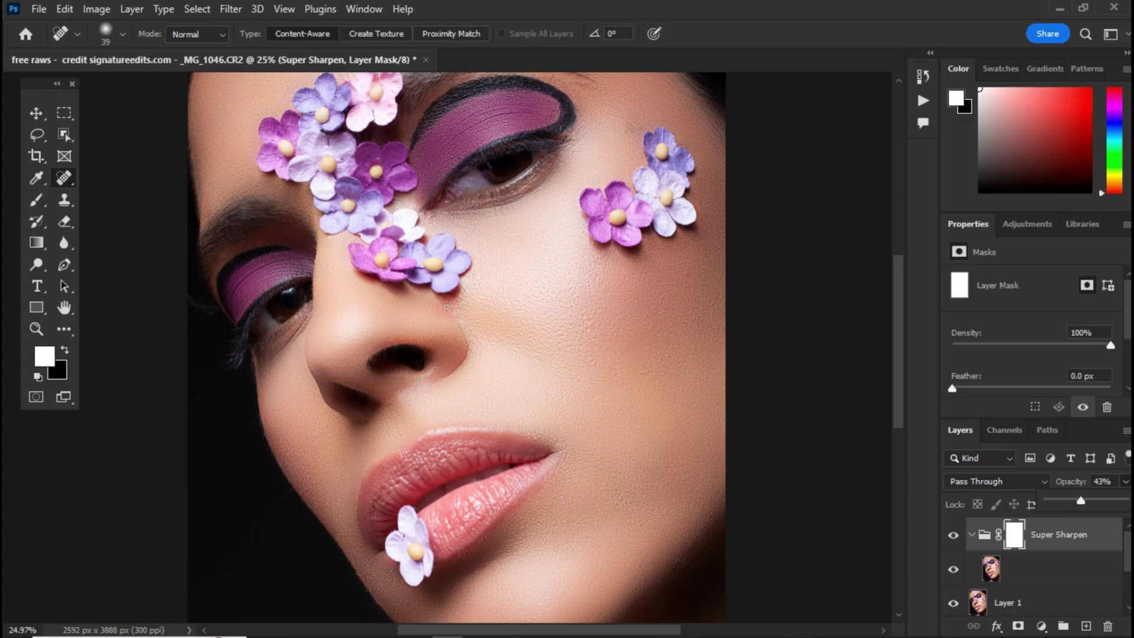
scroll(446, 307, "down", 2)
scroll(384, 178, "up", 1)
scroll(367, 107, "up", 1)
scroll(456, 220, "down", 2)
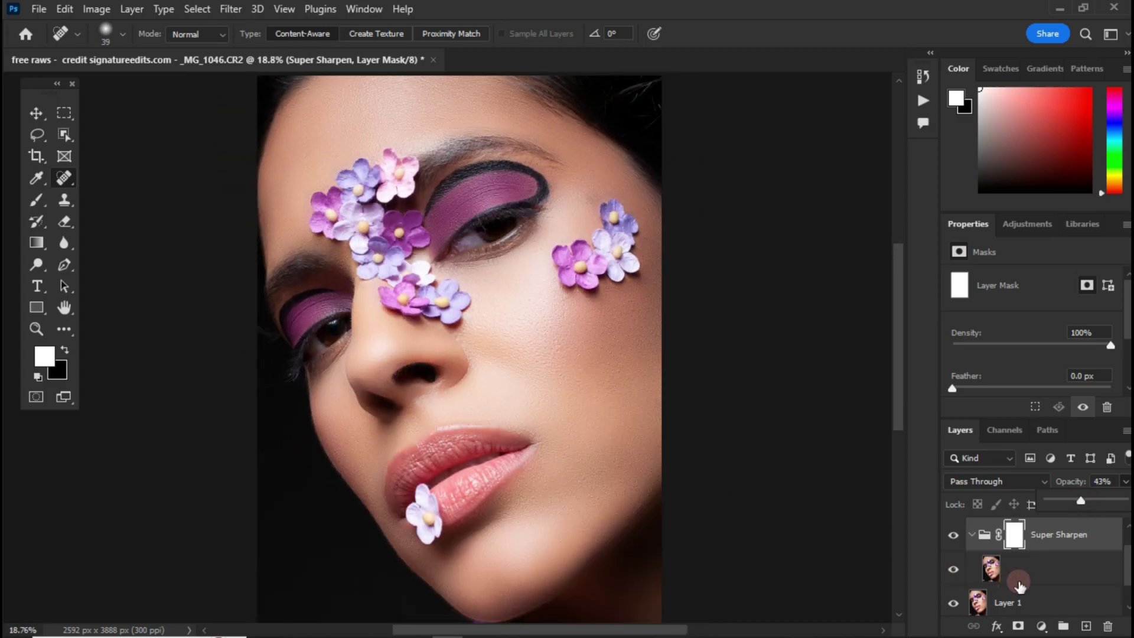
Merge the Super Sharpen group, Layer 1 and the Skin Airbrushing group into one layer above the Background
scroll(1020, 585, "down", 2)
left_click(1069, 576, "shift")
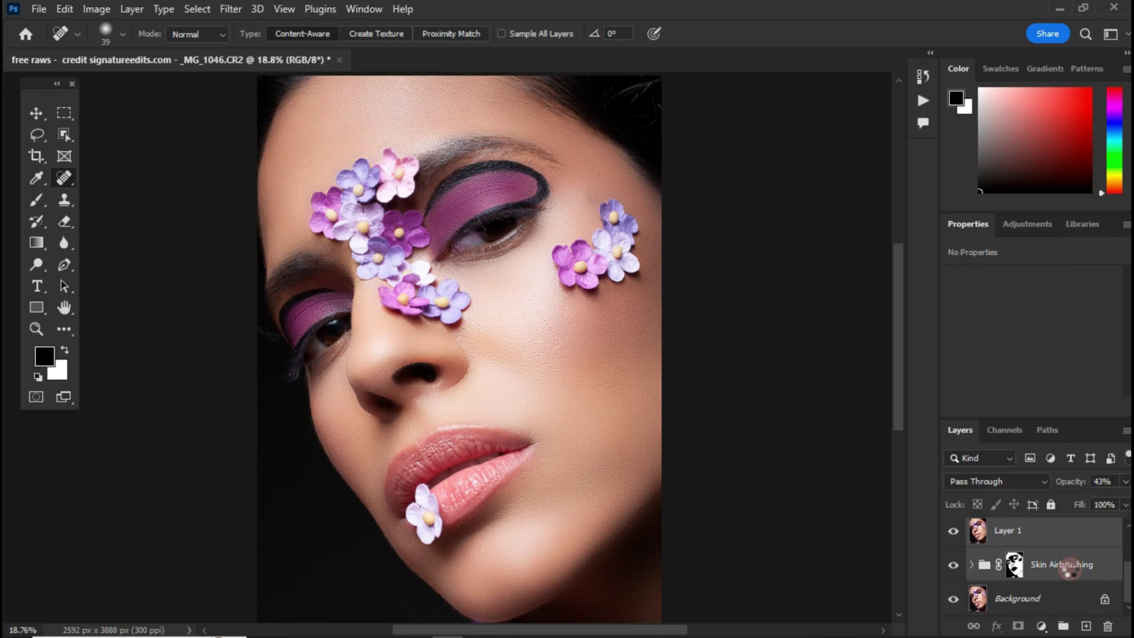
key("Delete")
Compare the eye area and forehead with the merged Super Sharpen layer hidden and shown
scroll(483, 157, "up", 3)
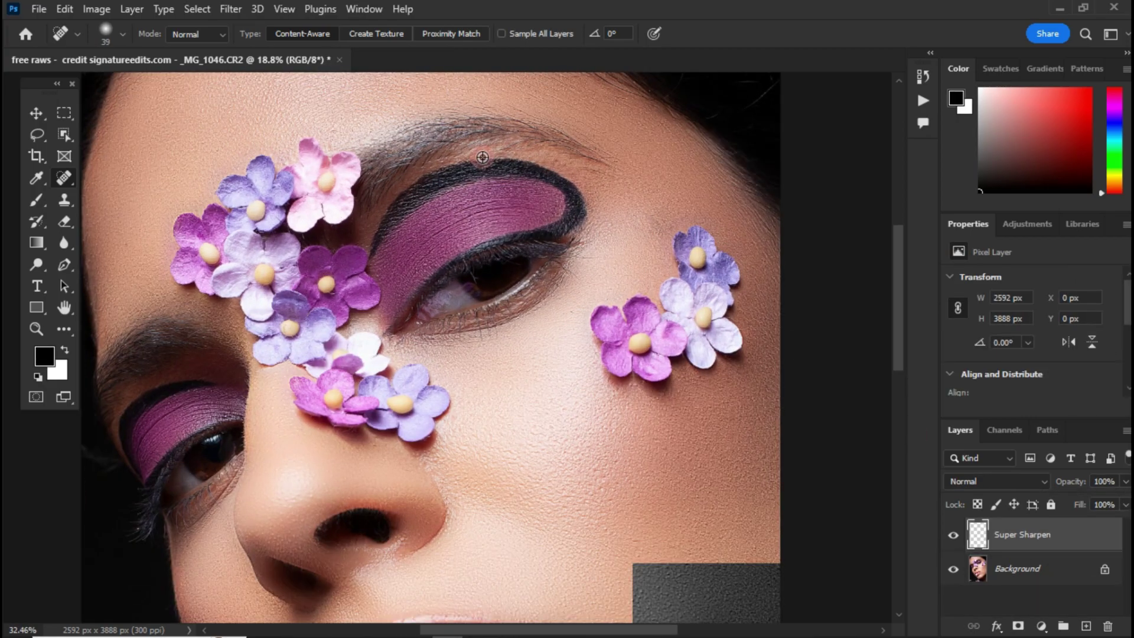
scroll(483, 157, "up", 1)
left_click(951, 536)
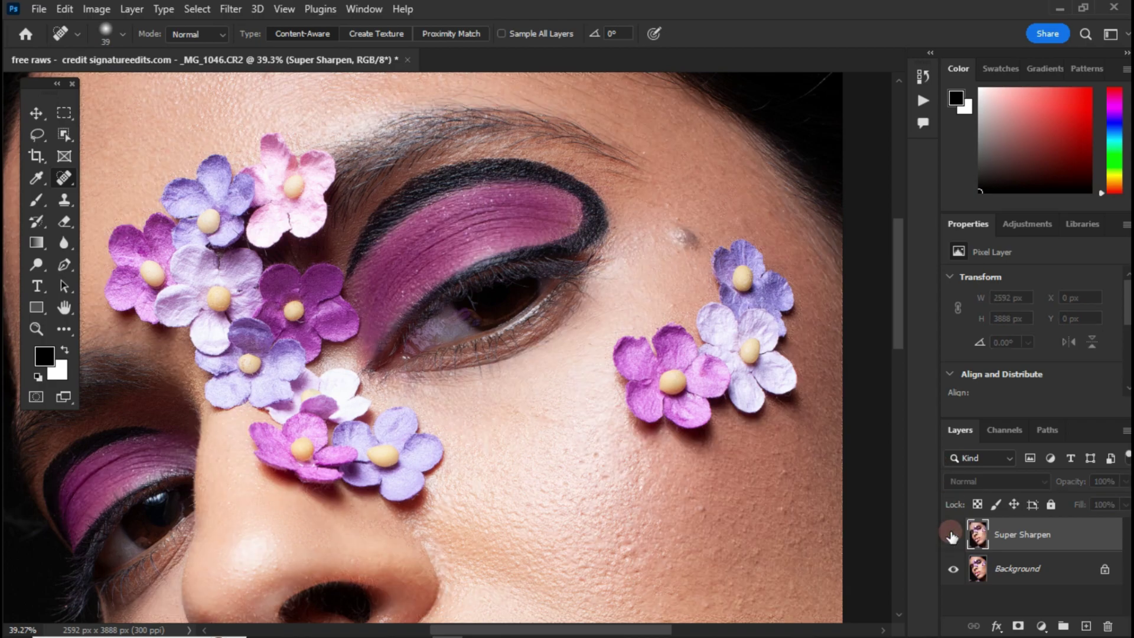
left_click(951, 536)
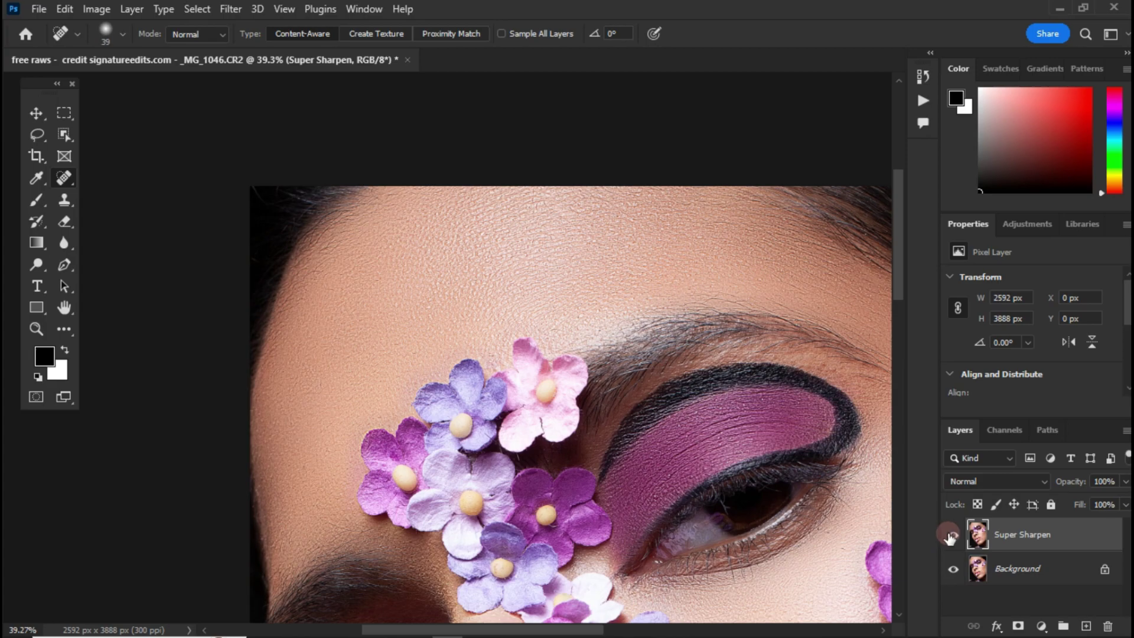
left_click(951, 536)
left_click(951, 535)
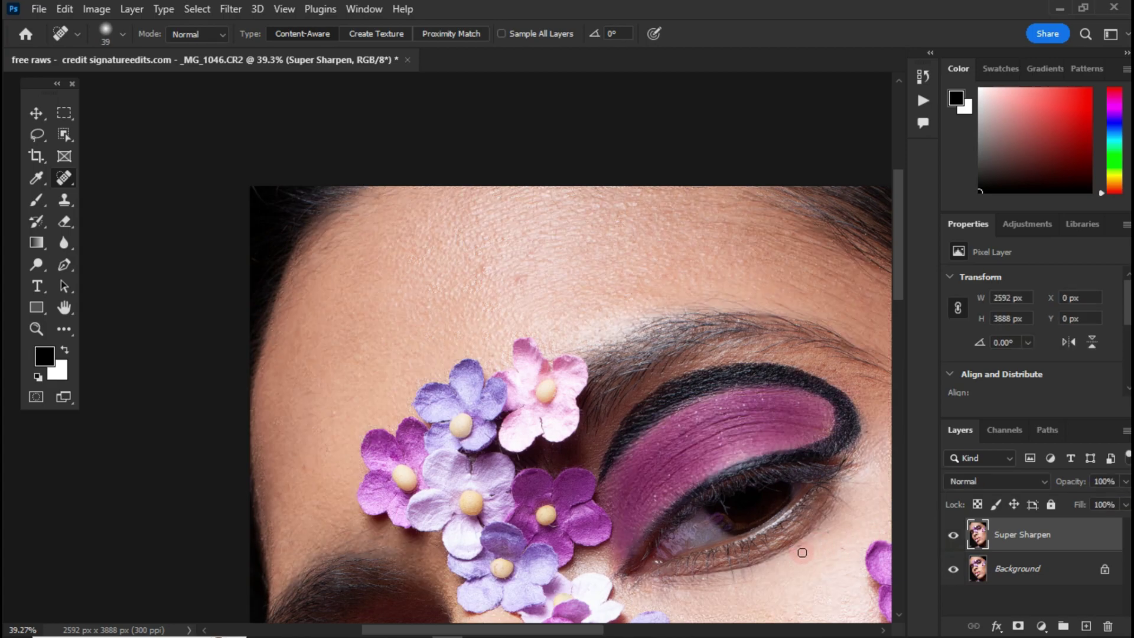
left_click(950, 537)
Compare the lips and chin before and after retouching by toggling the Super Sharpen layer's visibility
left_click_drag(771, 522, 509, 145)
left_click_drag(685, 576, 484, 258)
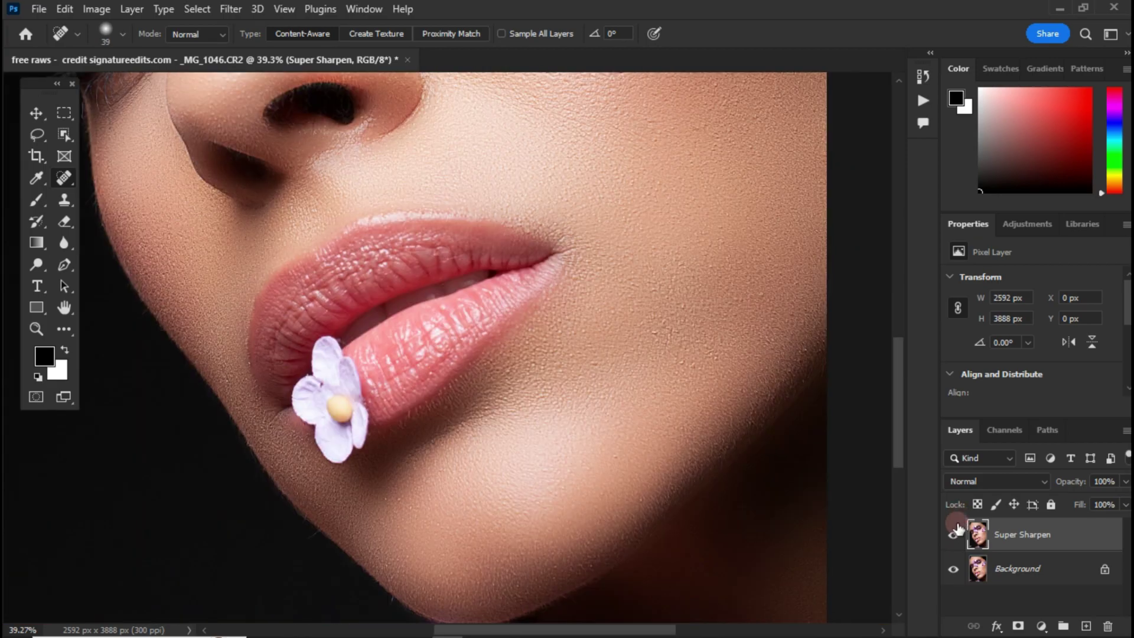
left_click(951, 535)
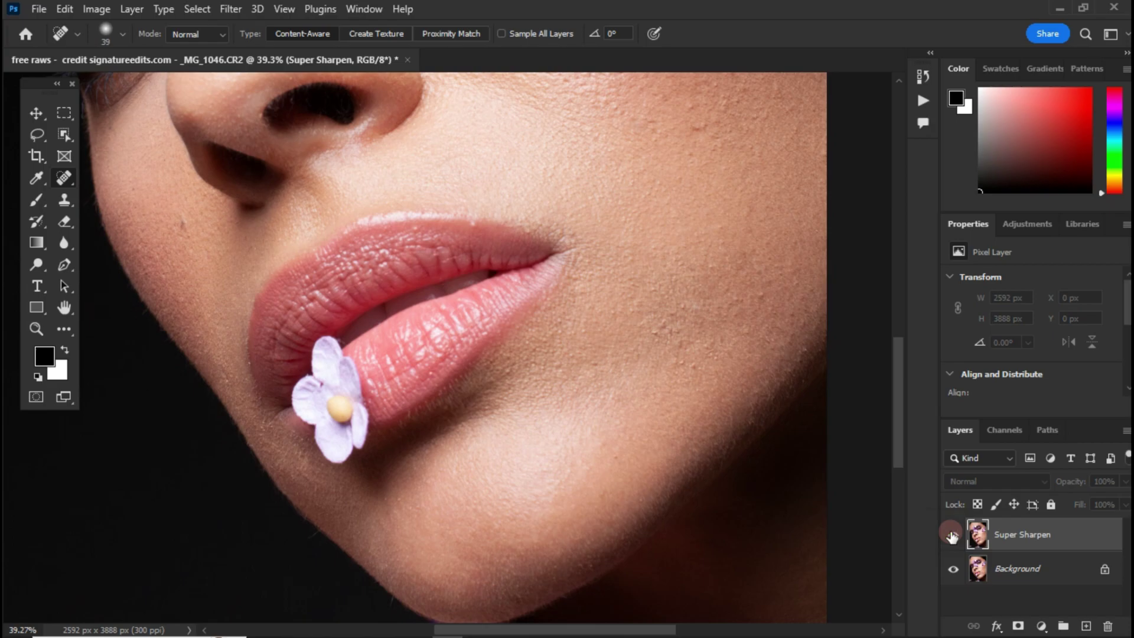
left_click(951, 535)
Compare the nose and cheek, and the whole portrait, with the Super Sharpen layer off and on
left_click_drag(616, 459, 692, 637)
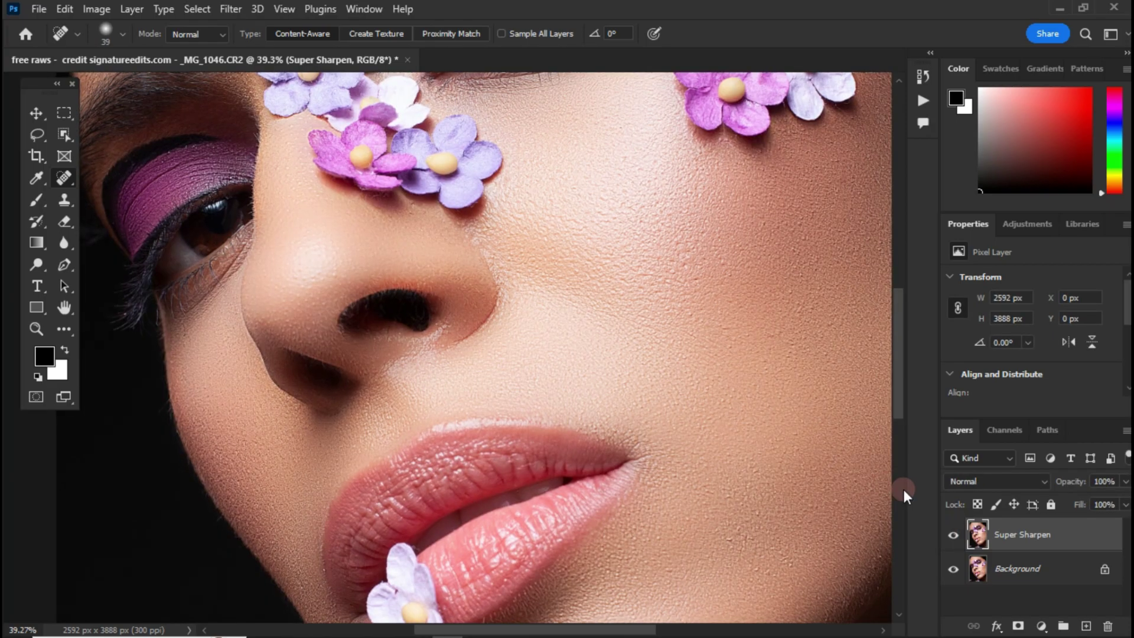
scroll(259, 301, "up", 1)
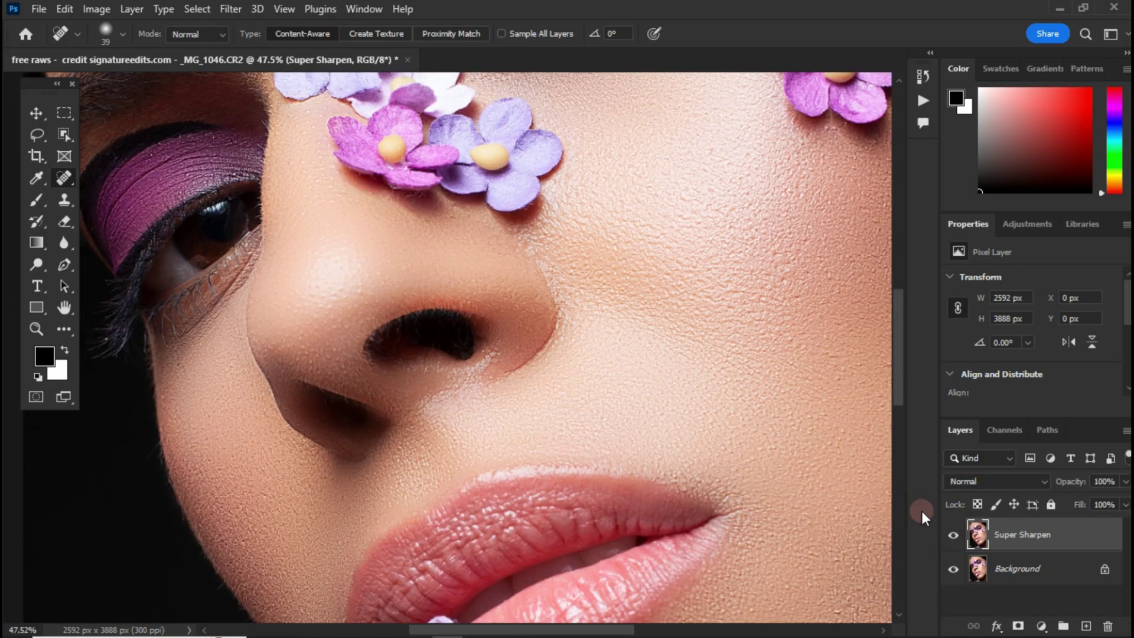
left_click(949, 536)
left_click(951, 536)
key("ctrl+0")
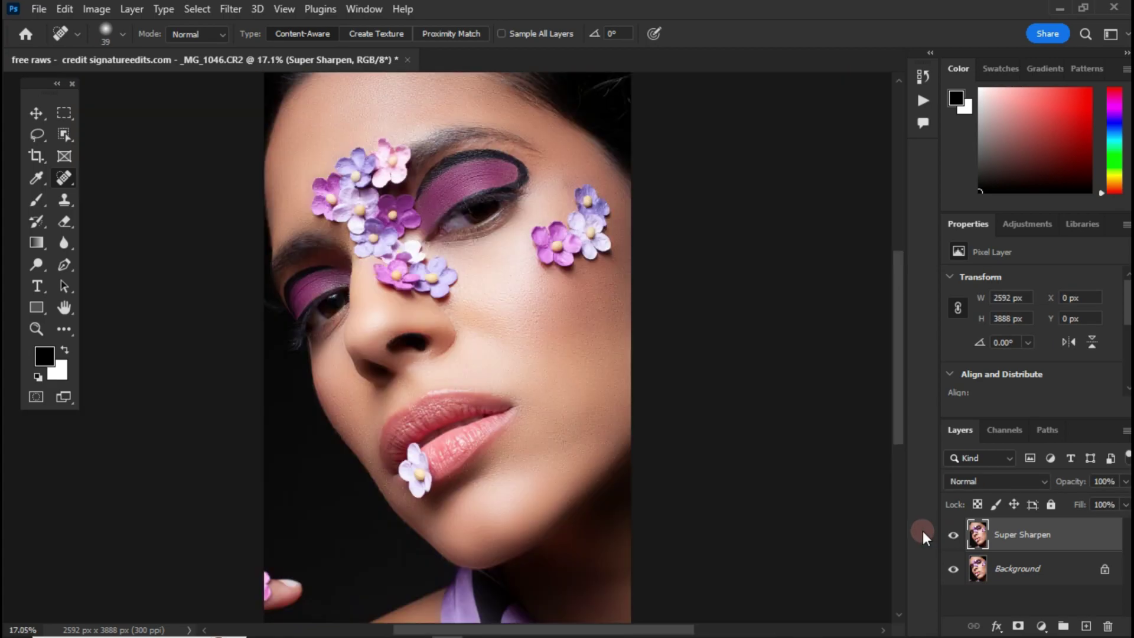
left_click(954, 536)
left_click(958, 539)
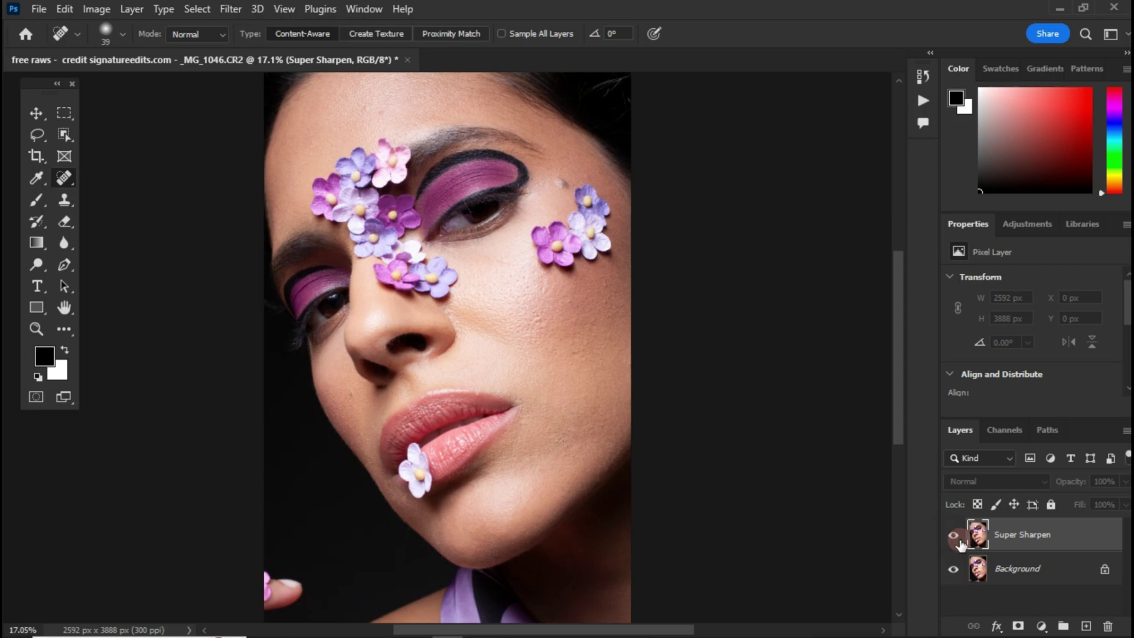